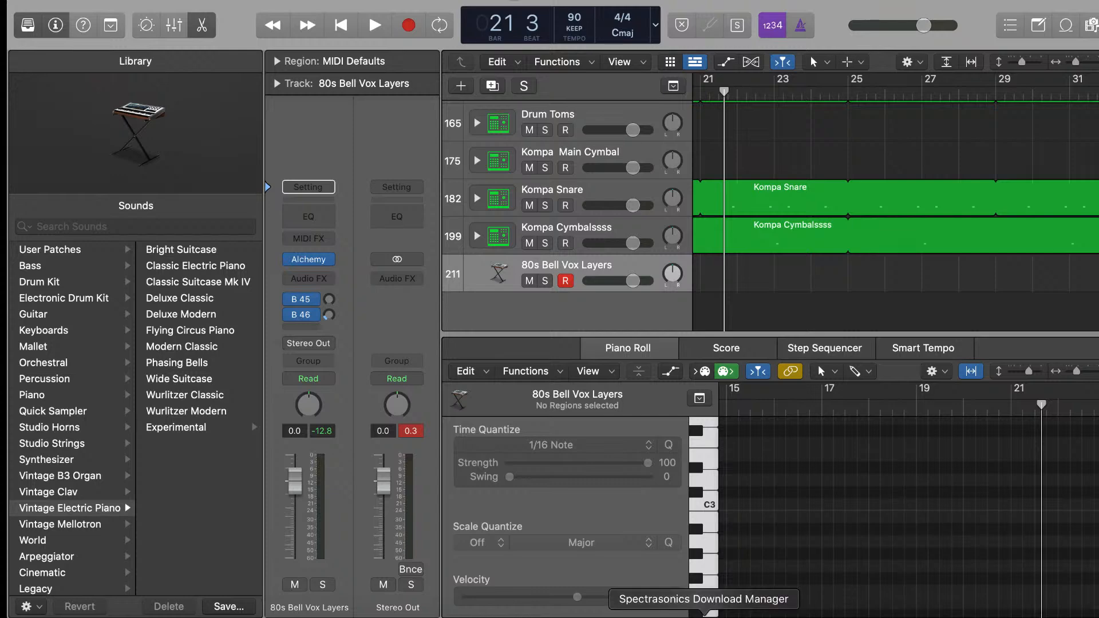
Step: Play back the arrangement from bar 21 to bar 119, stop it, and return the playhead to the beginning
left_click(670, 616)
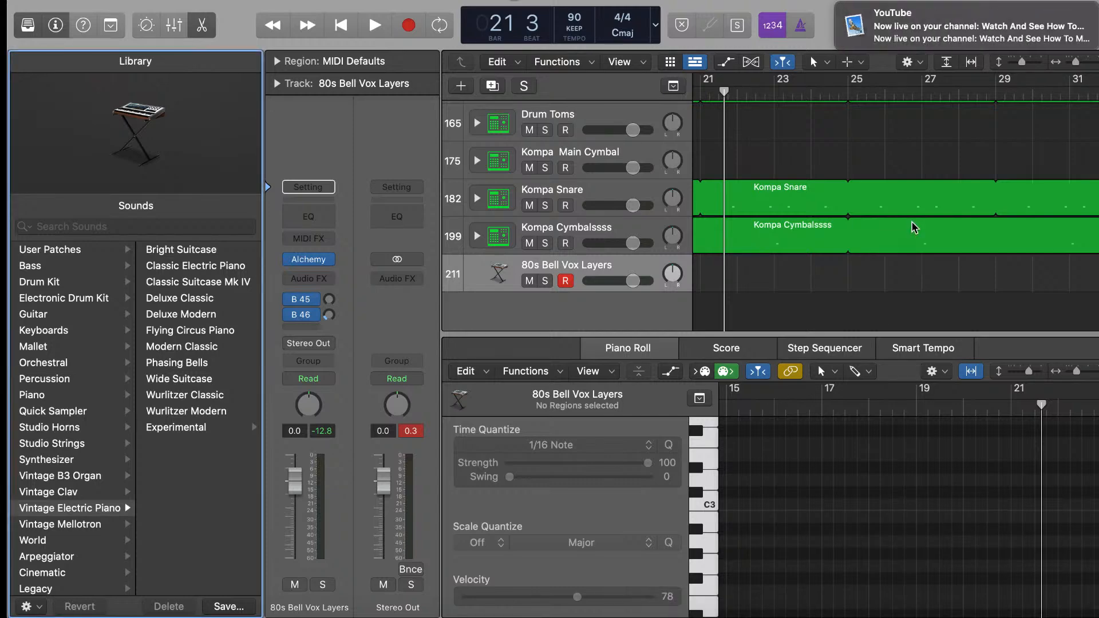
key("space")
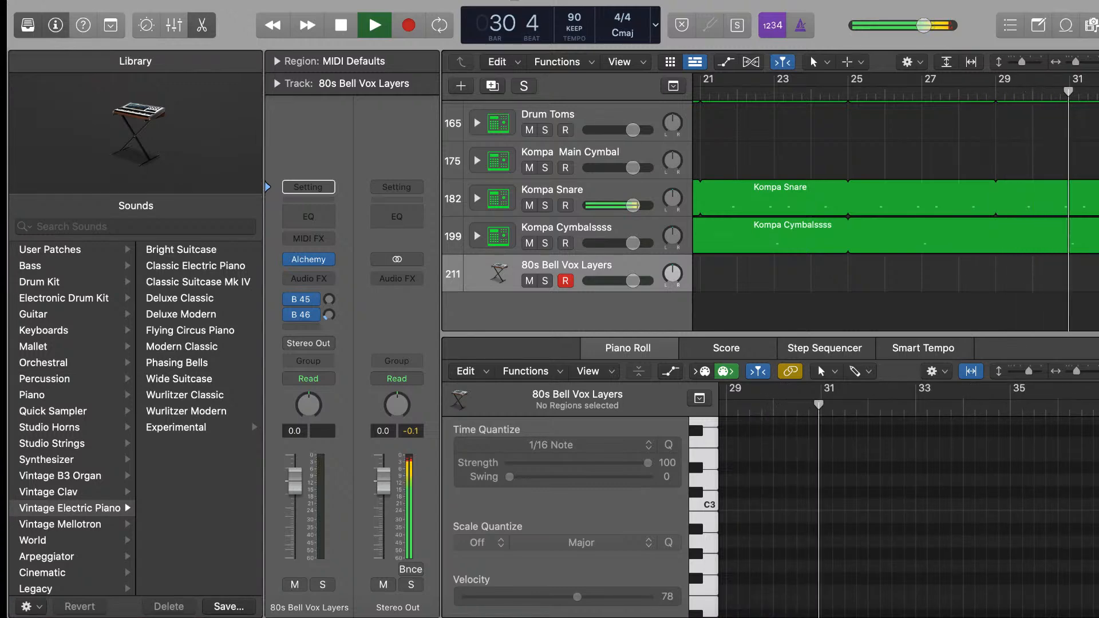
left_click(222, 4)
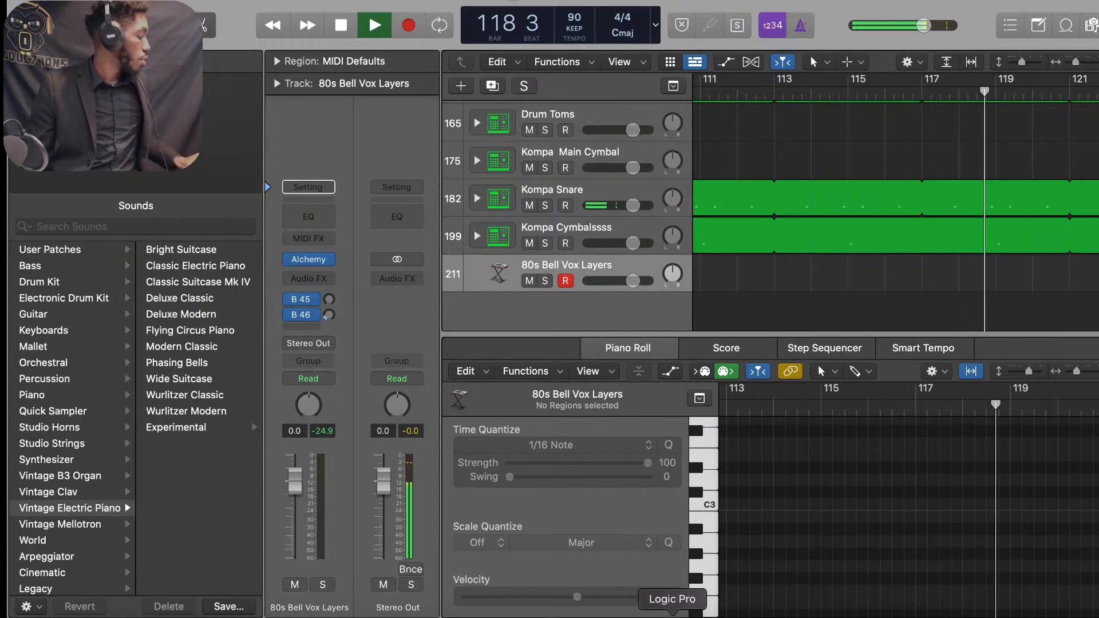
left_click(673, 617)
key("space")
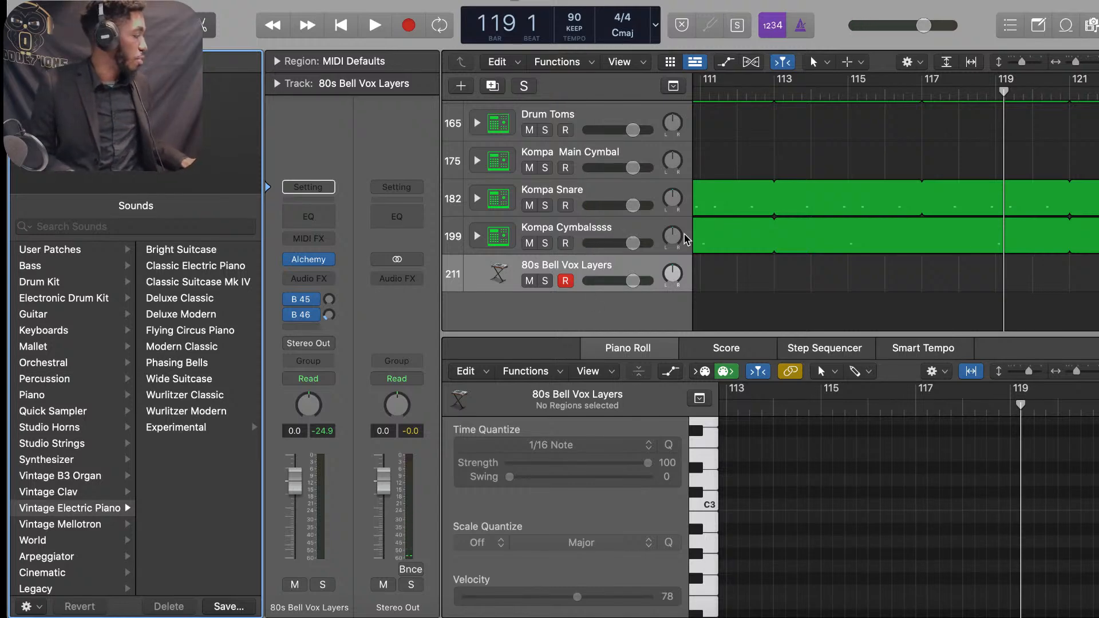
key("Return")
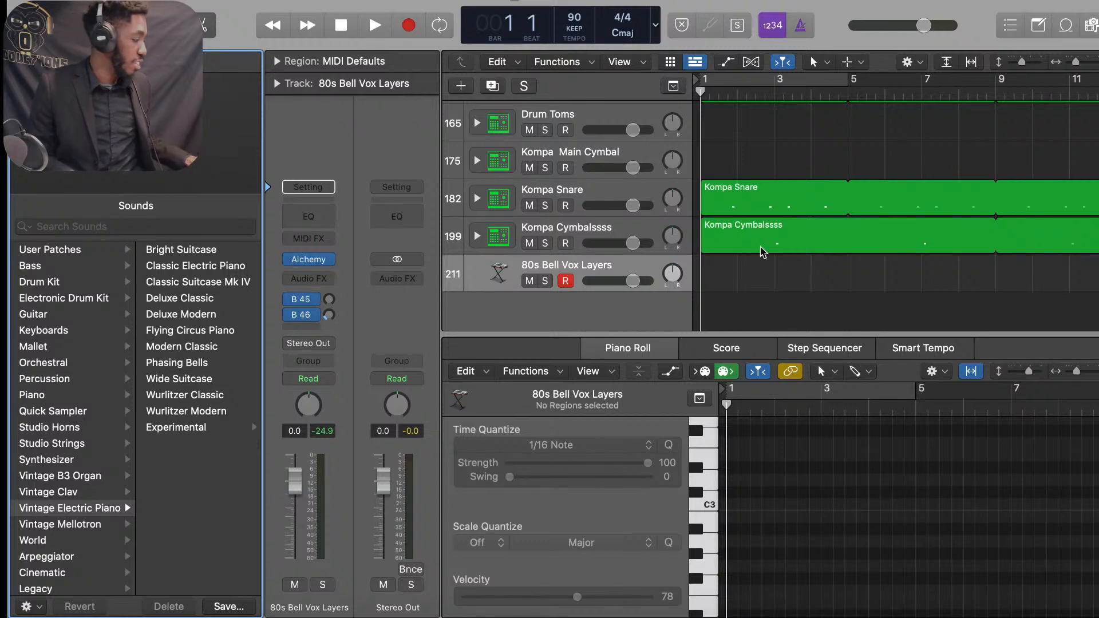
Step: Look through the arrangement's track list, from Coffee Shop down to 80s Bell Vox Layers, to review the existing drum and percussion parts
scroll(818, 236, "up", 15)
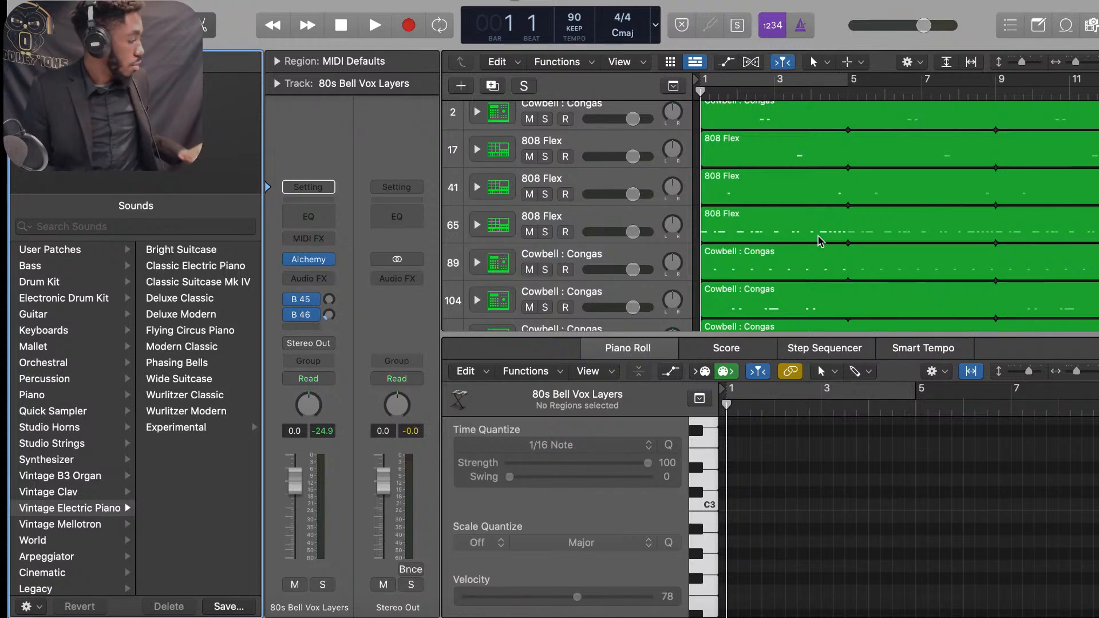
scroll(794, 144, "up", 3)
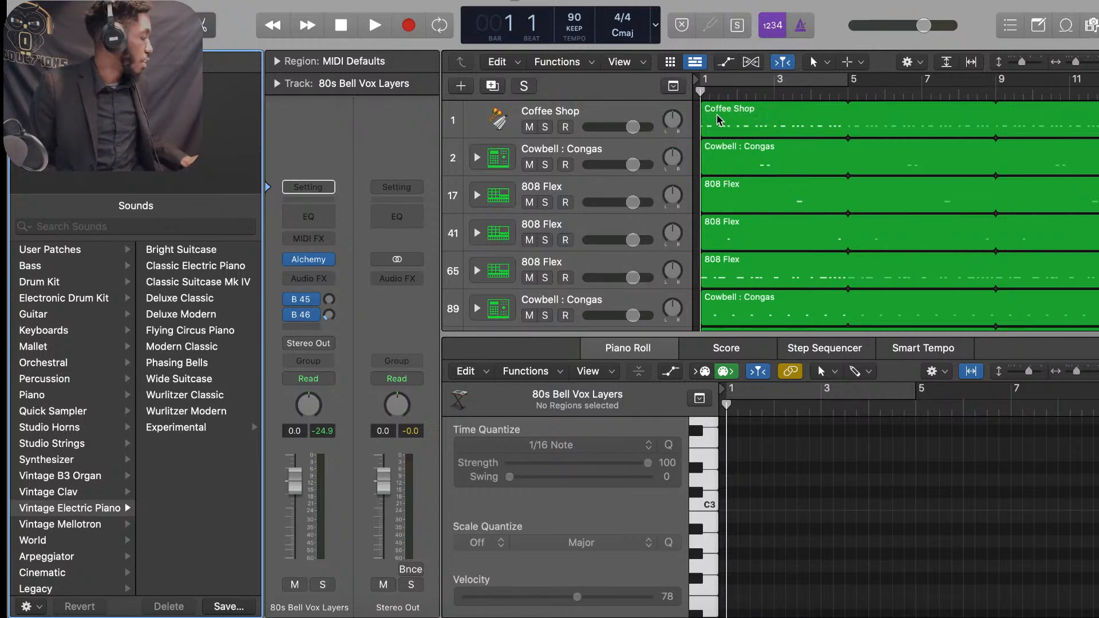
scroll(708, 113, "down", 20)
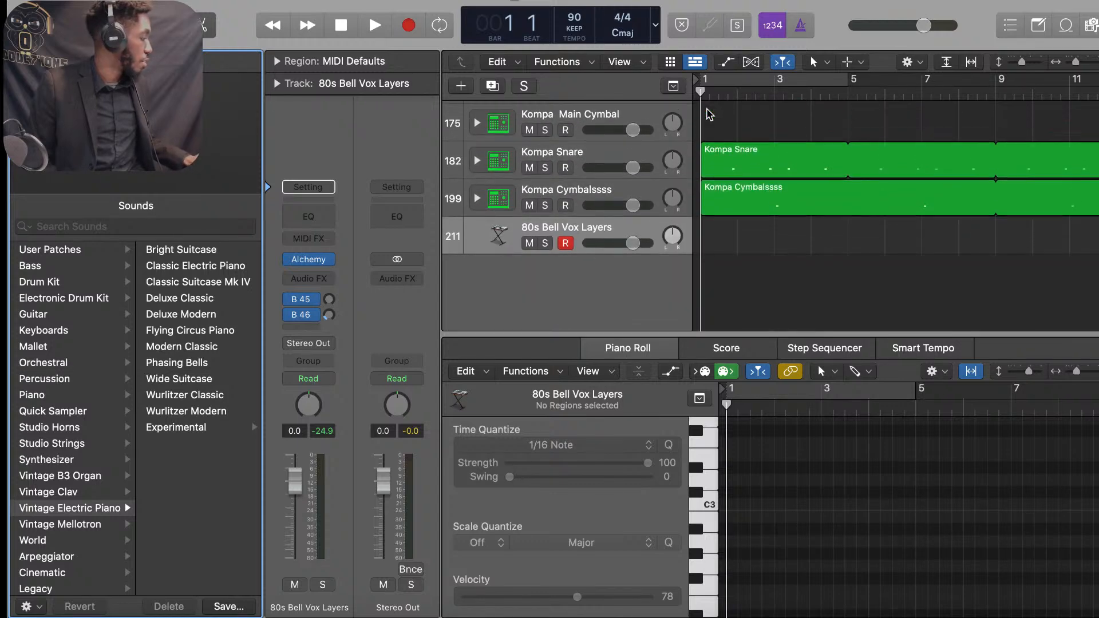
scroll(695, 121, "up", 20)
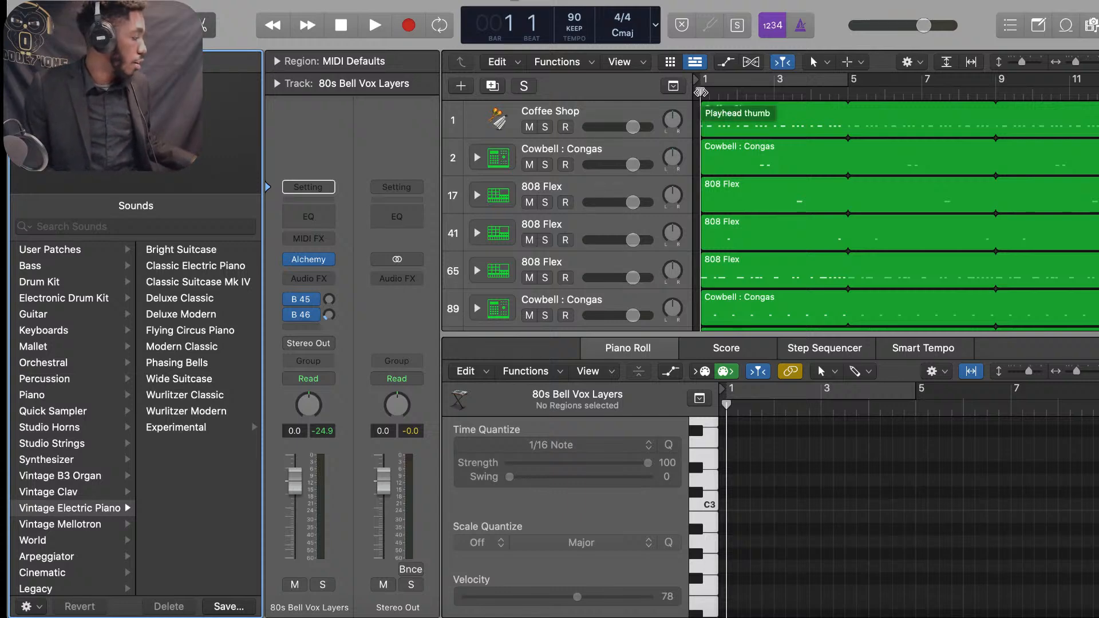
scroll(756, 181, "down", 2)
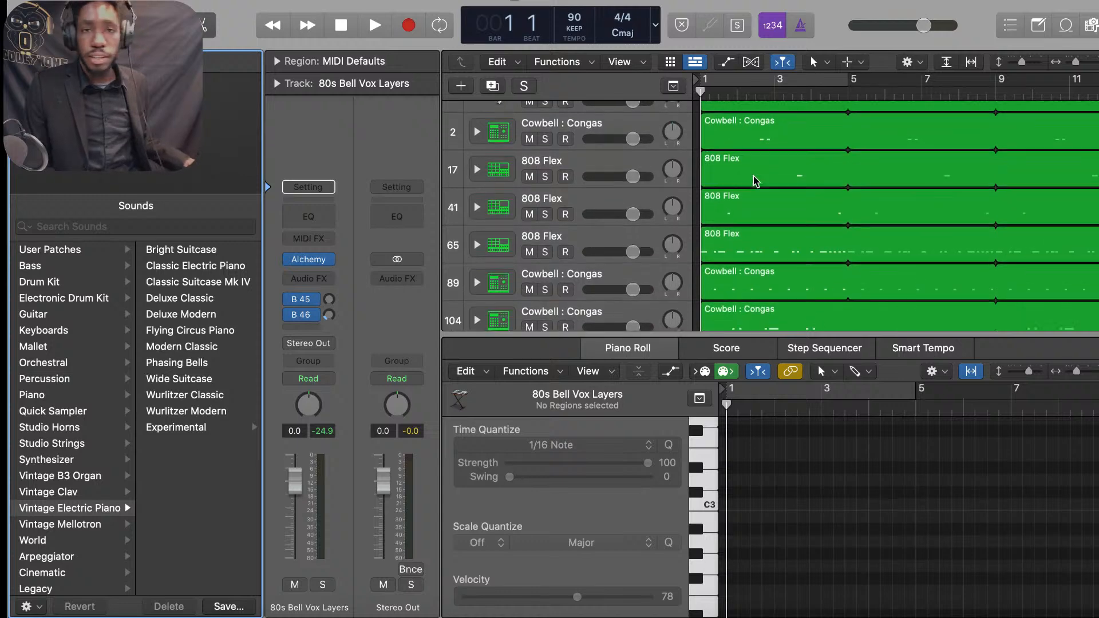
scroll(756, 181, "down", 10)
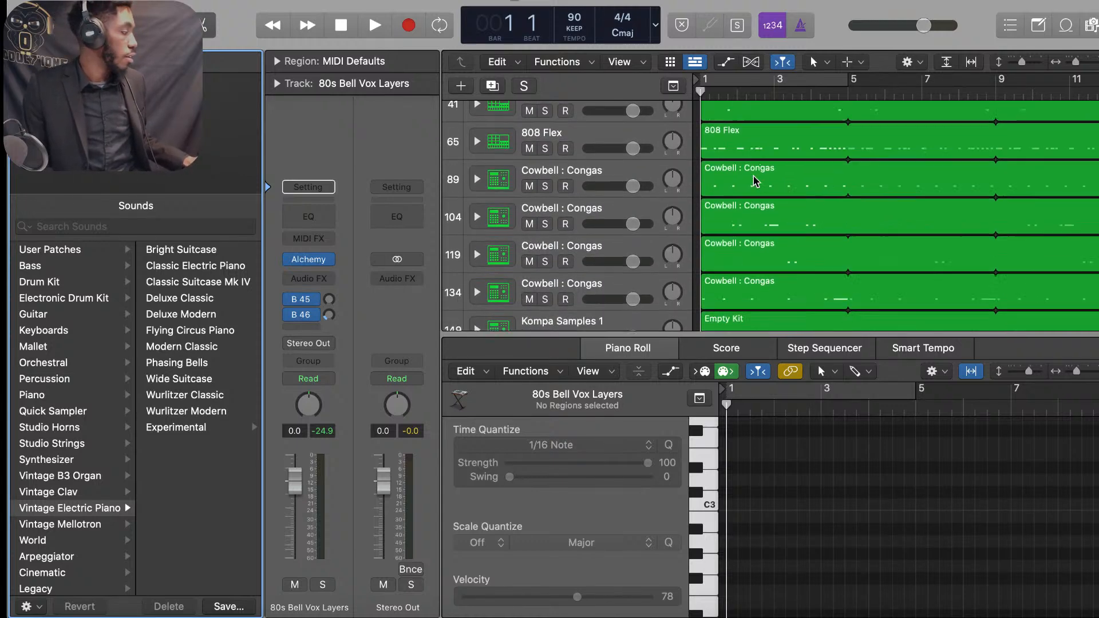
scroll(756, 181, "up", 12)
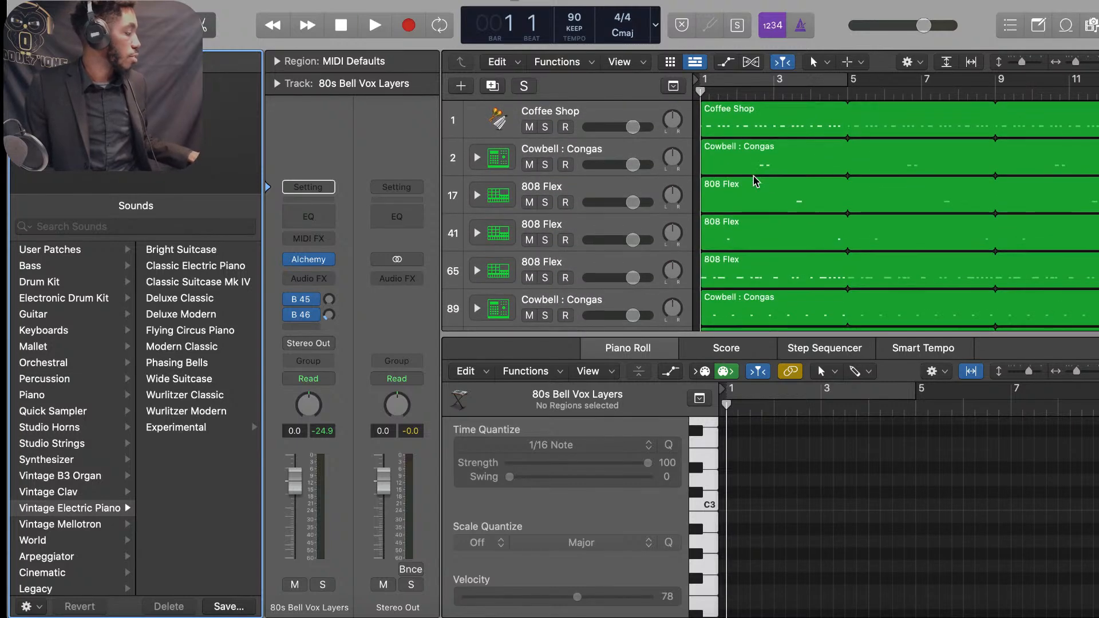
Step: Play the arrangement from bar 1 to bar 22 to rehearse a part on the 80s Bell Vox Layers track
key("space")
scroll(753, 181, "down", 8)
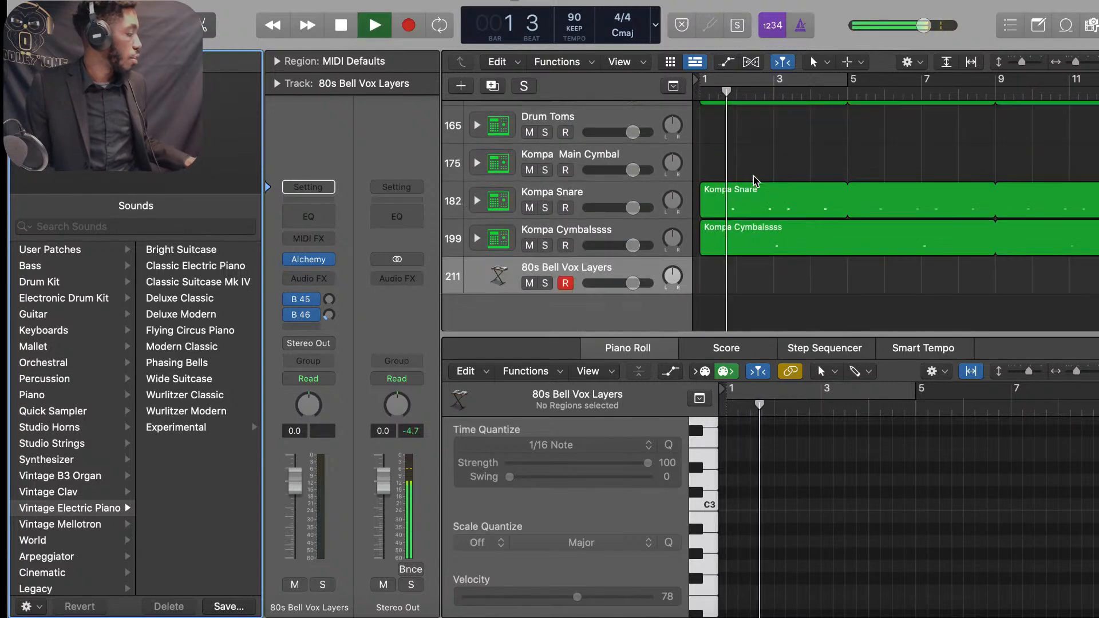
scroll(753, 181, "down", 2)
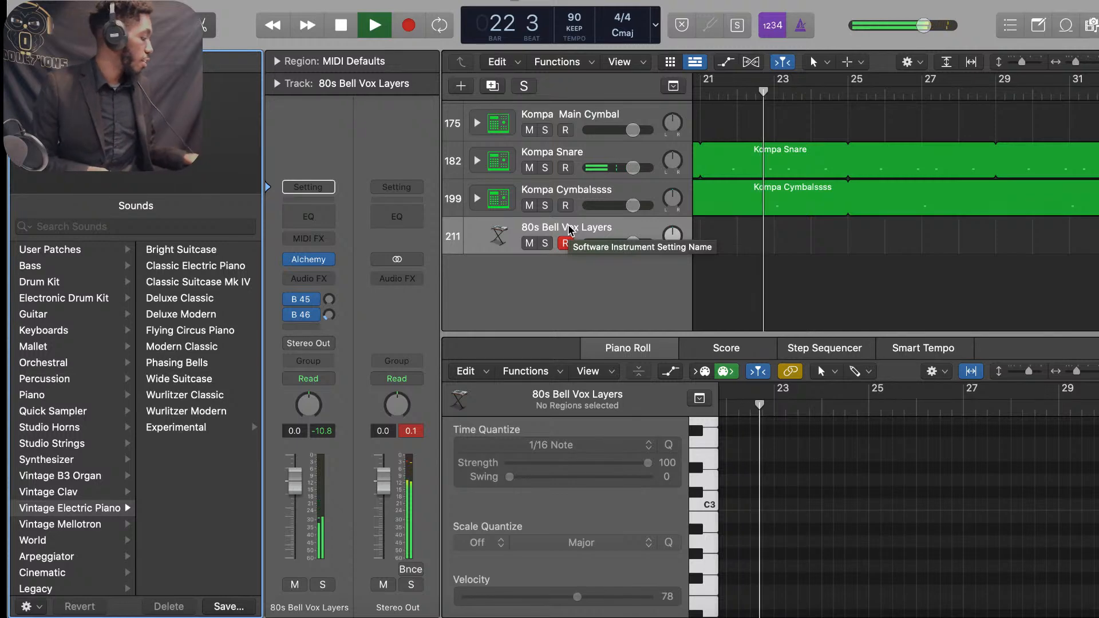
key("space")
Step: Record a MIDI part on the 80s Bell Vox Layers track, starting from bar 1 and stopping in bar 13
key("Return")
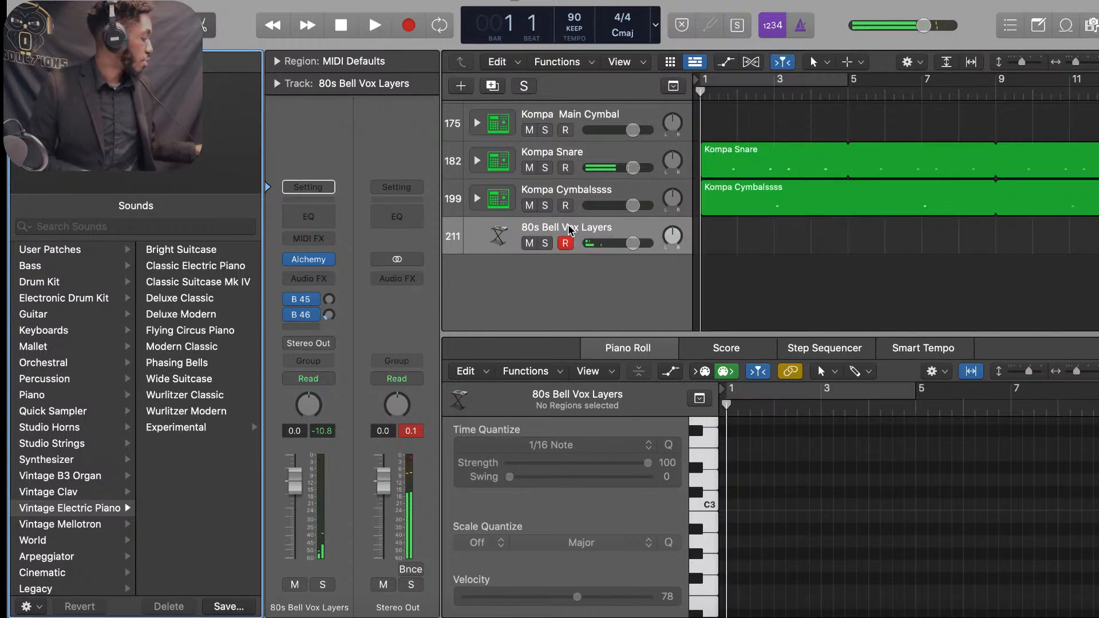
key("r")
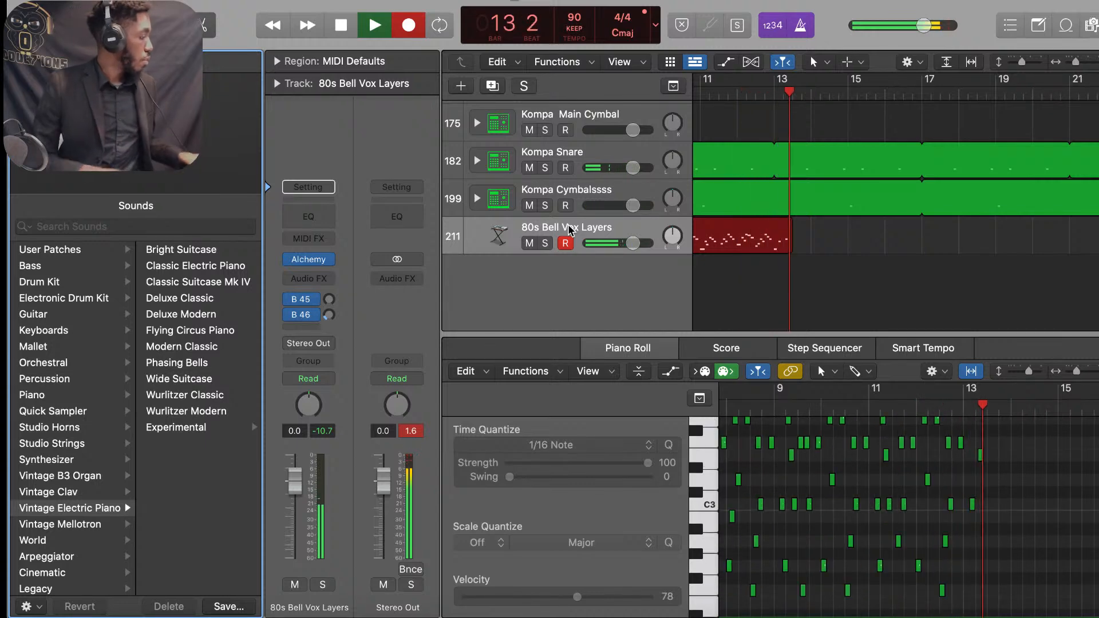
key("space")
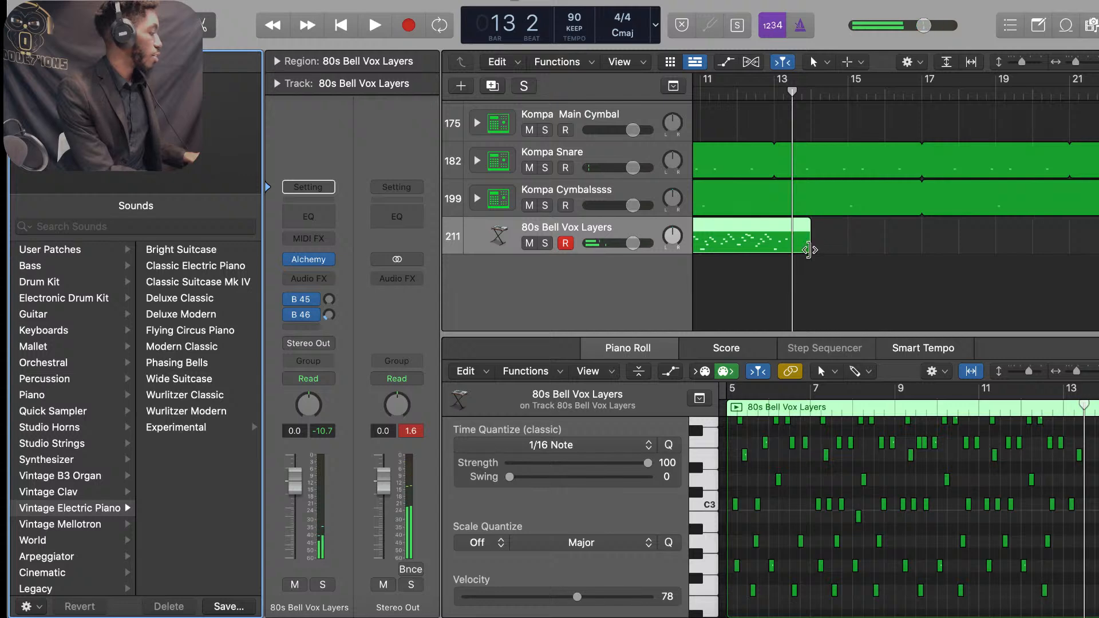
Step: Trim the end of the recorded 80s Bell Vox Layers region to bar 13 and loop it along the arrangement
left_click_drag(810, 249, 779, 247)
scroll(798, 245, "left", 10)
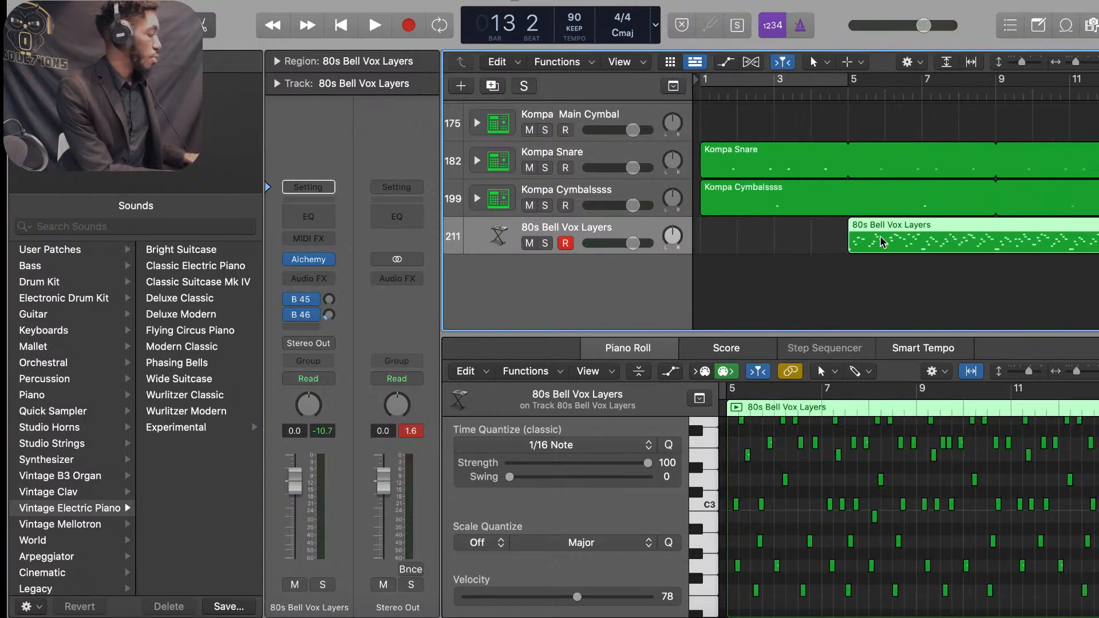
scroll(906, 243, "right", 10)
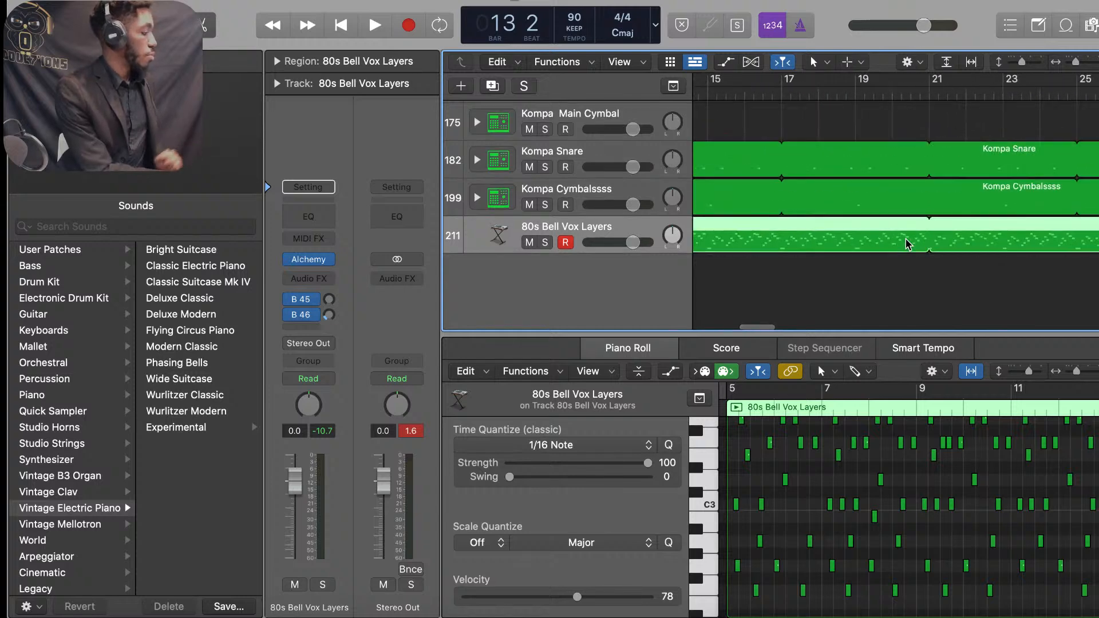
scroll(906, 244, "left", 6)
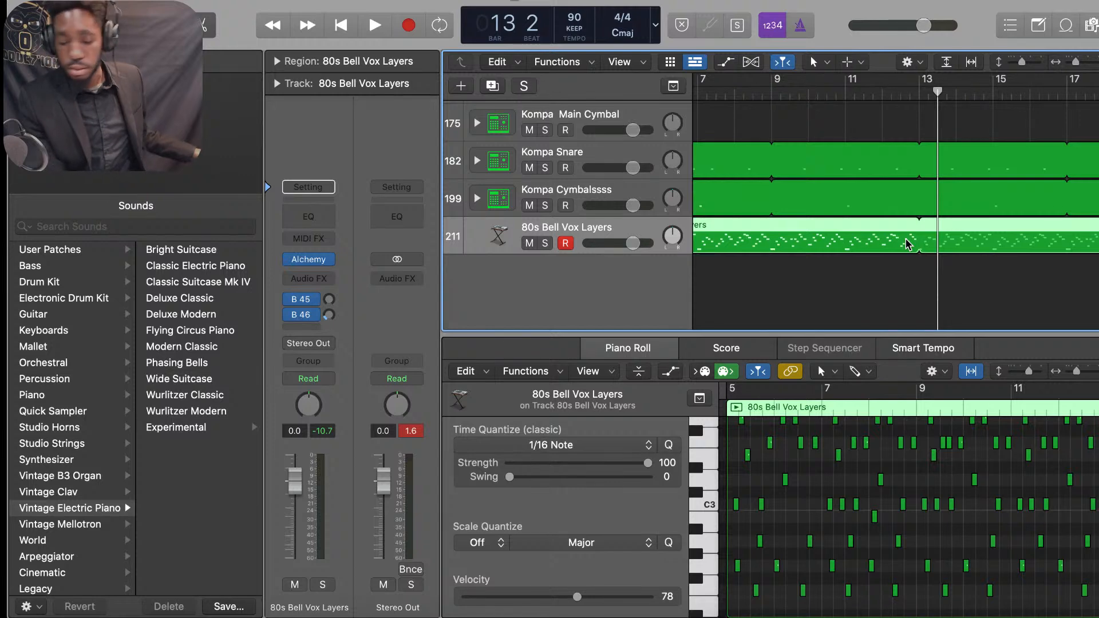
Step: Play the arrangement from the beginning and select all notes of the 80s Bell Vox Layers region in the Piano Roll, ending with nothing selected
key("Return")
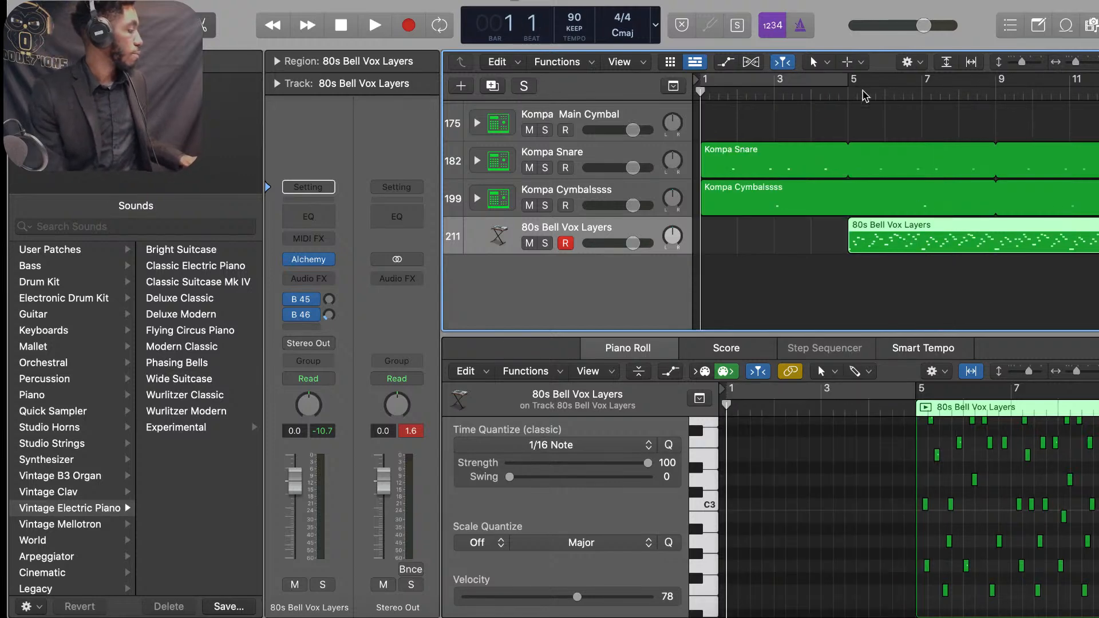
key("space")
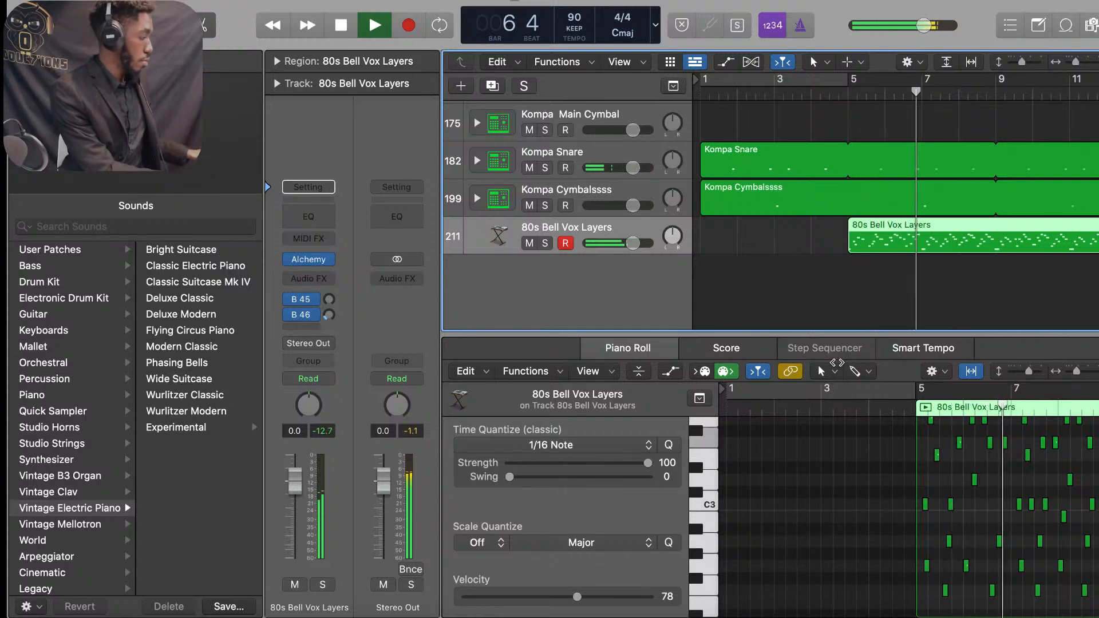
left_click(979, 455)
key("super+a")
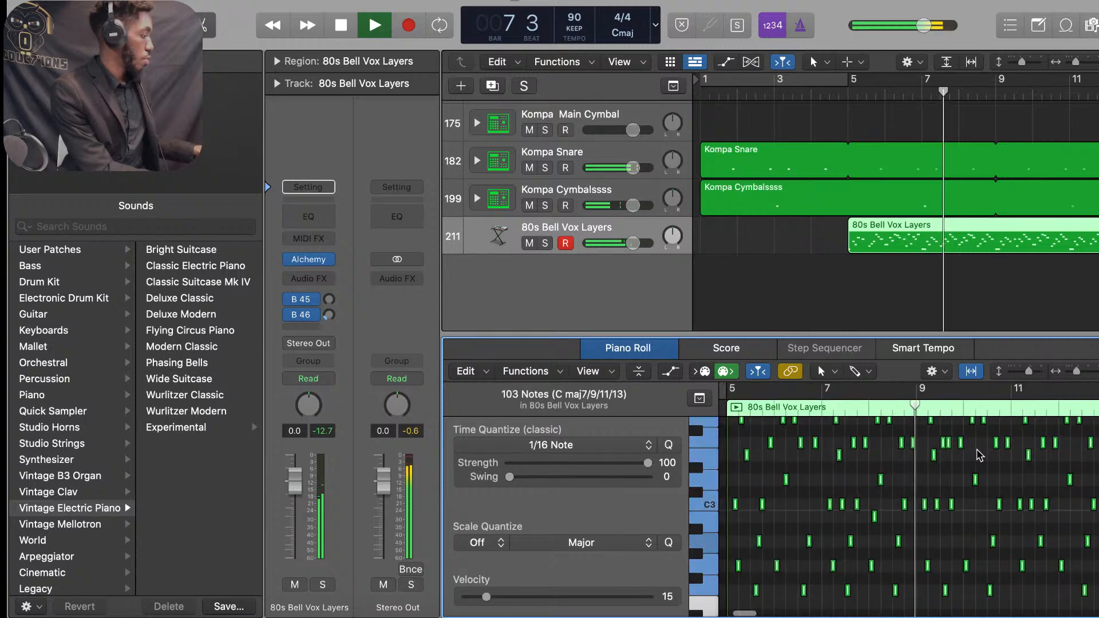
left_click(893, 259)
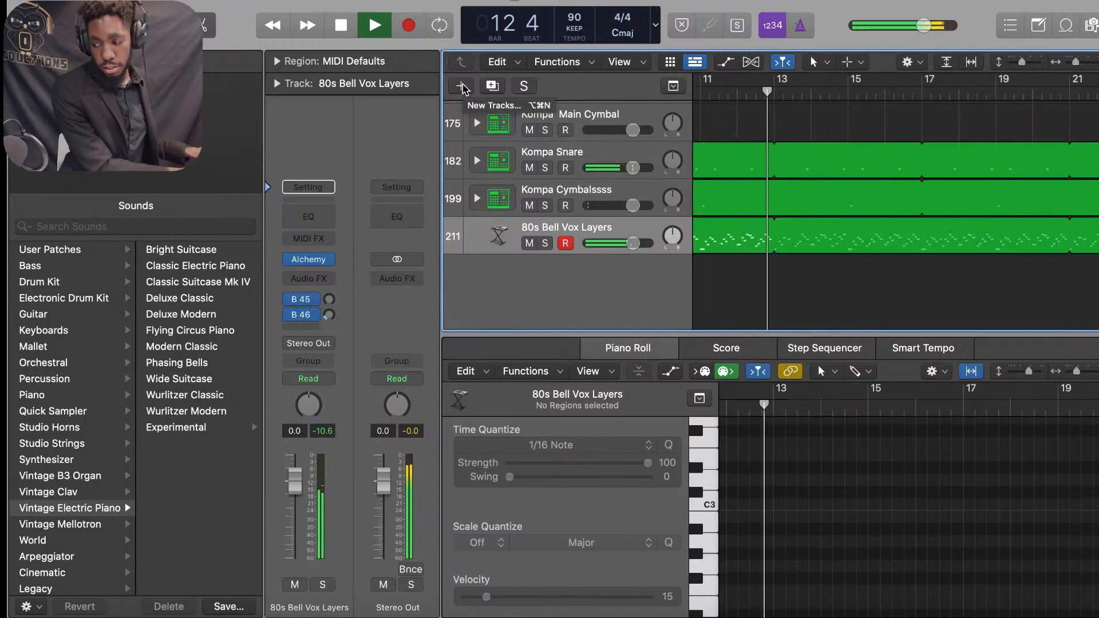
Step: Stop playback and create one new software instrument track with the default patch and the Library open
key("space")
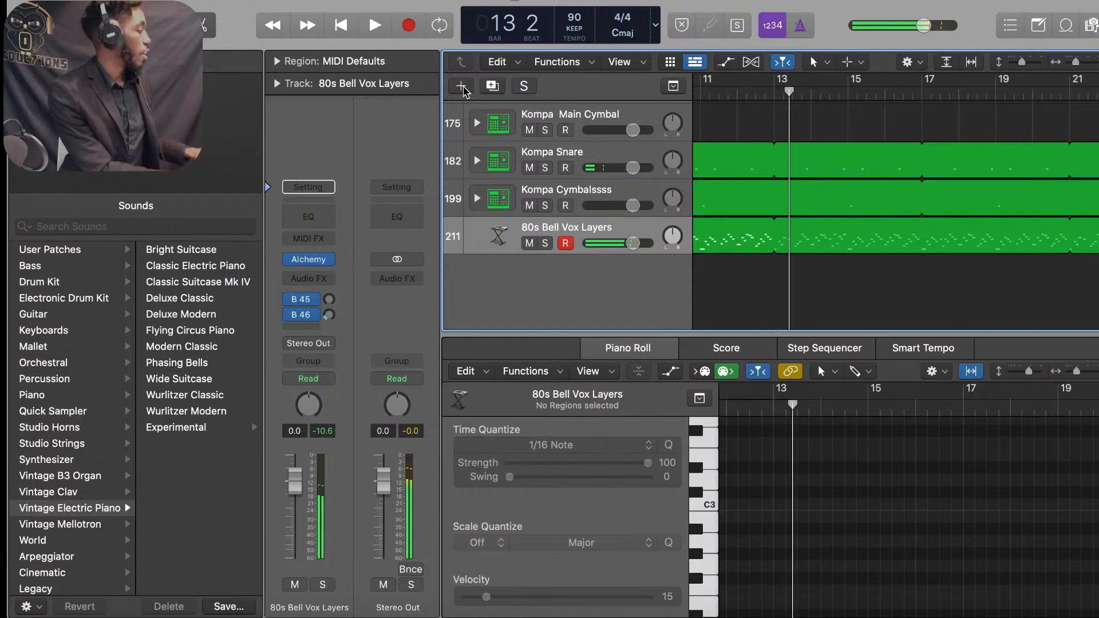
left_click(462, 87)
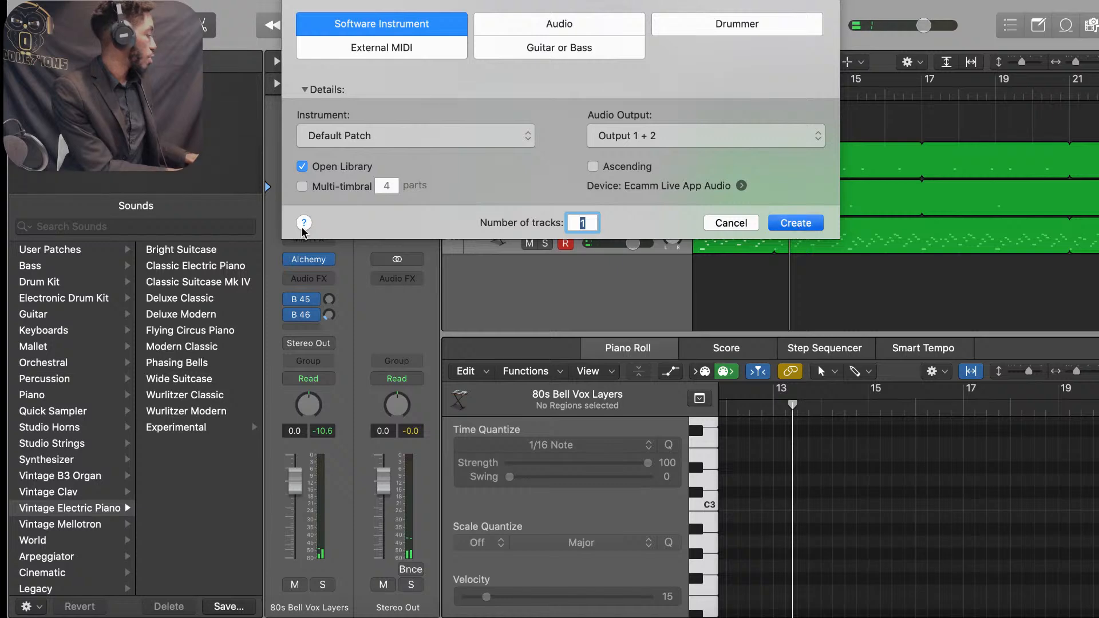
key("Return")
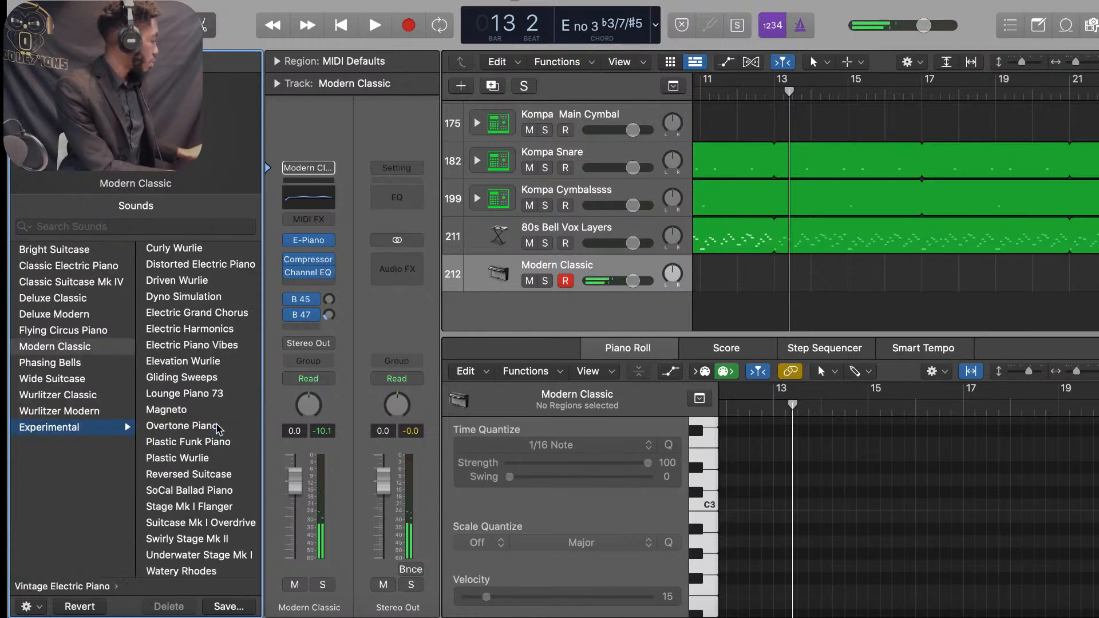
Step: Try the Bright Suitcase patch from the Vintage Electric Piano sounds on the new track
scroll(90, 359, "left", 5)
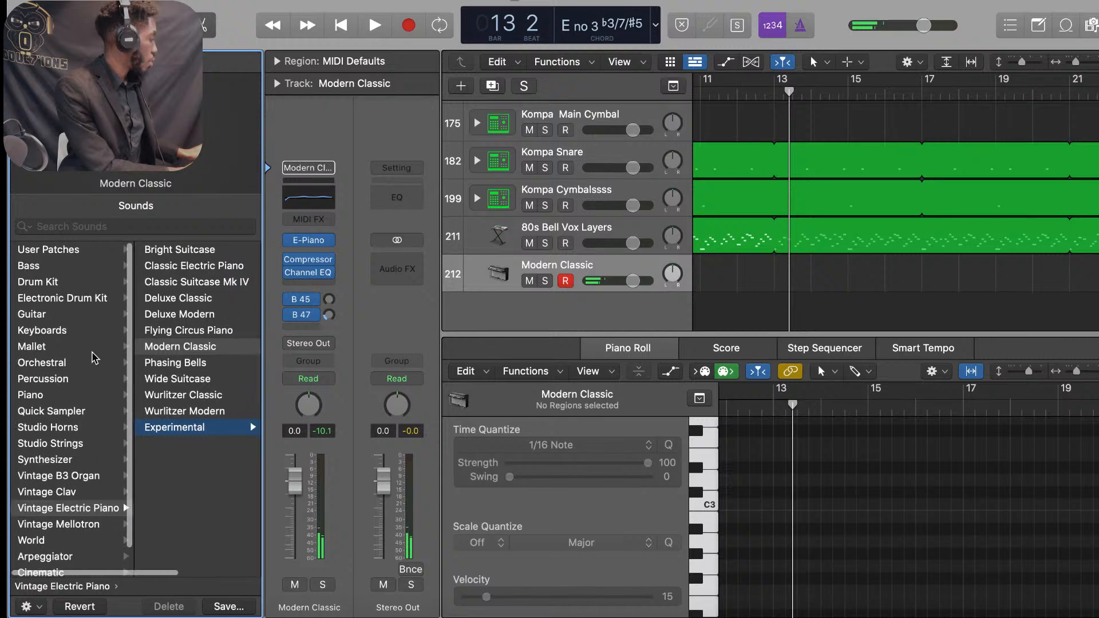
left_click(213, 251)
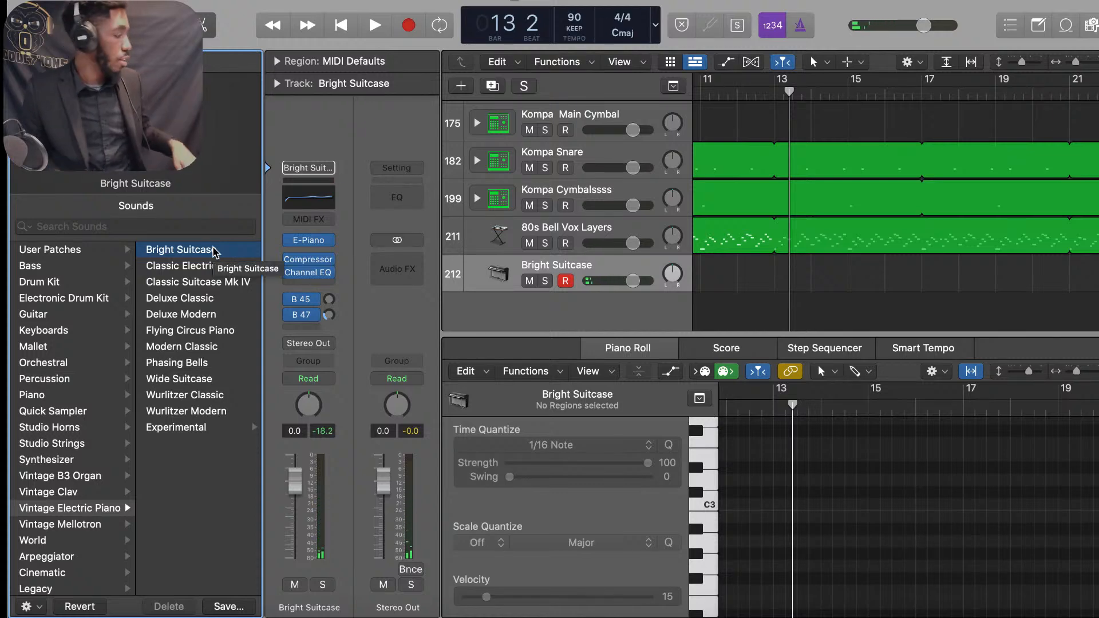
scroll(63, 476, "down", 2)
Step: Try the Liquid Synth Keys patch from the Keyboards sounds on the new track, auditioning it over playback from about bar 5
left_click(44, 330)
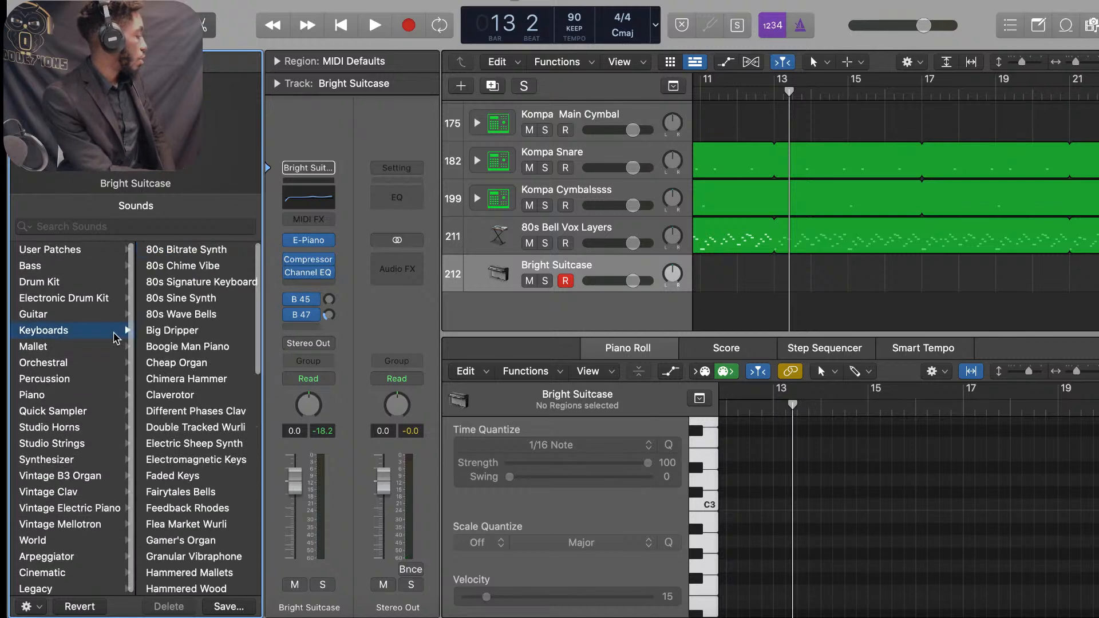
scroll(217, 359, "down", 1)
scroll(216, 359, "down", 6)
scroll(217, 344, "up", 3)
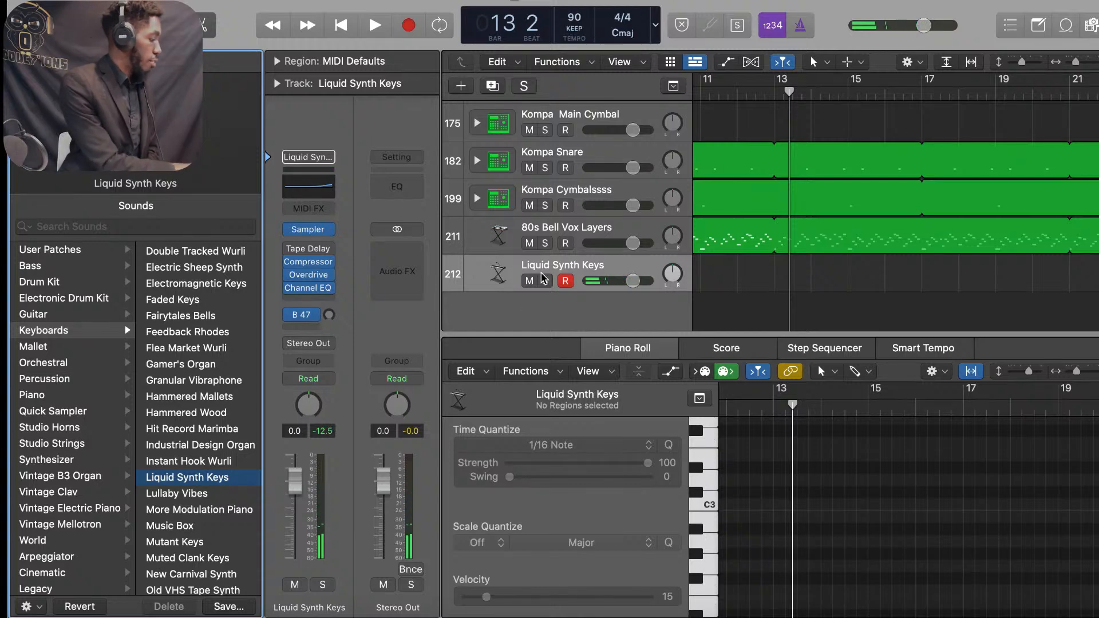
scroll(807, 191, "left", 10)
double_click(839, 98)
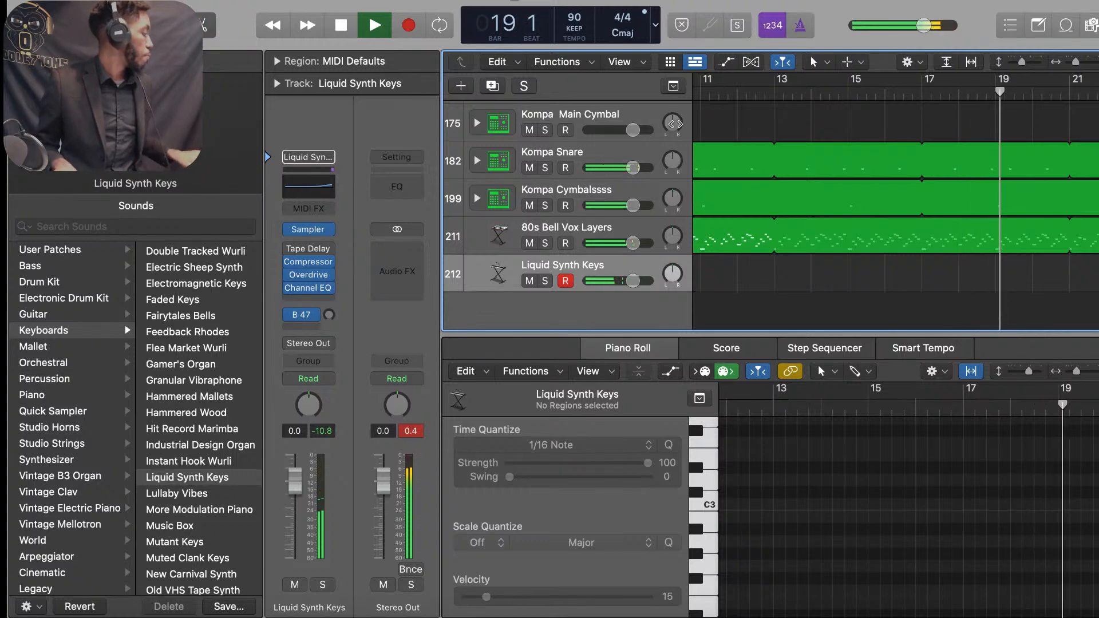
Step: Load the Faded Keys patch from the Keyboards sounds on the new track and audition it over the running playback
left_click(210, 284)
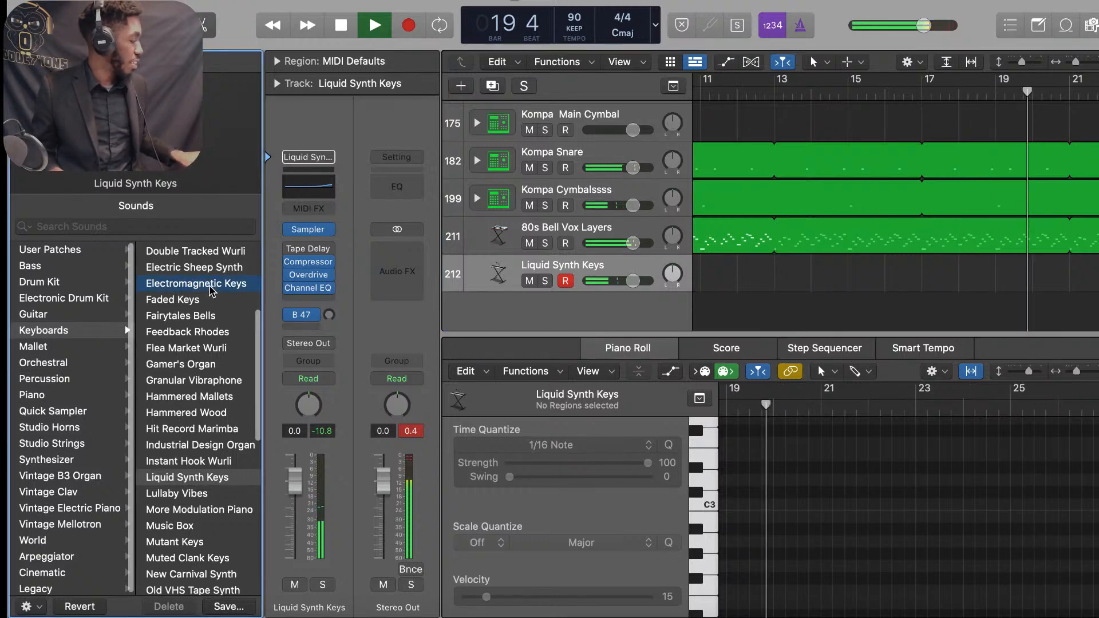
left_click(211, 301)
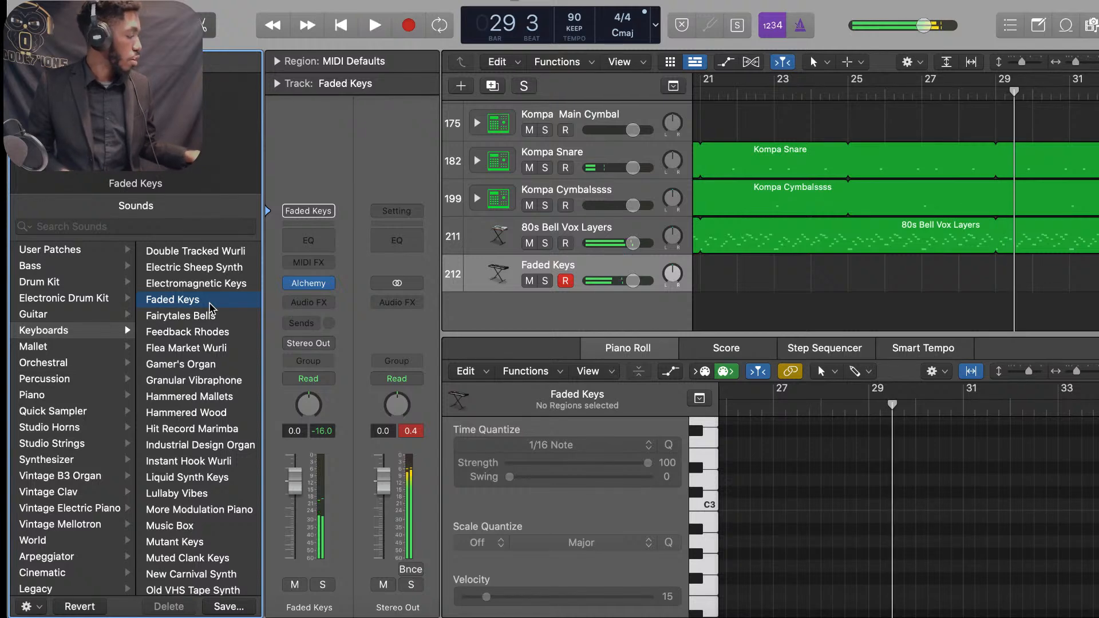
Step: Record a Faded Keys part over the existing tracks from bar 1 to about bar 13
key("space")
key("Return")
key("r")
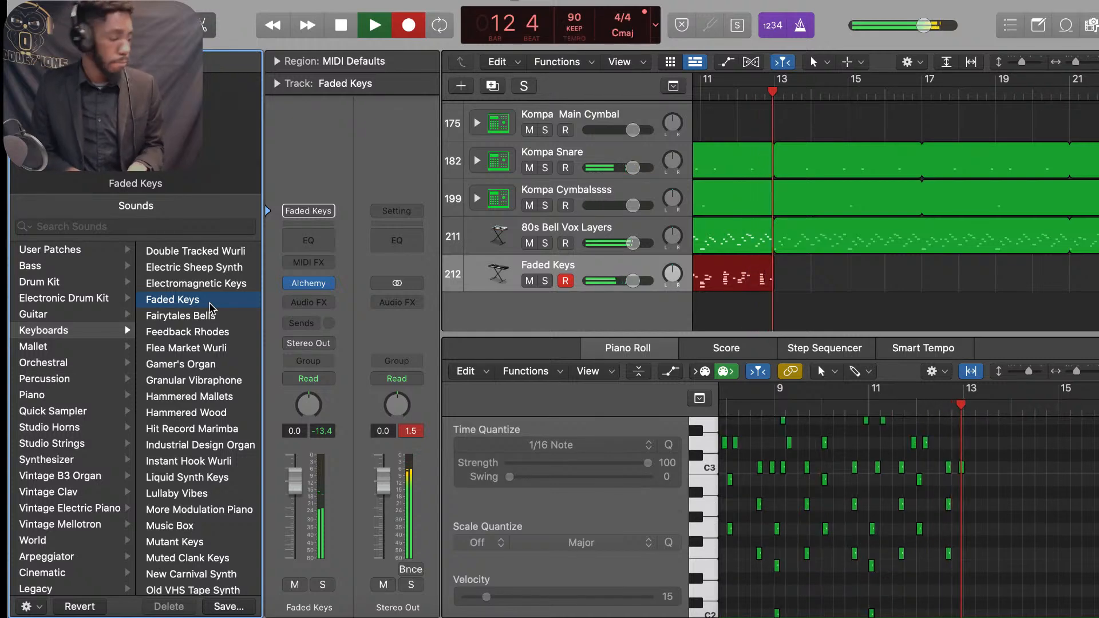
key("space")
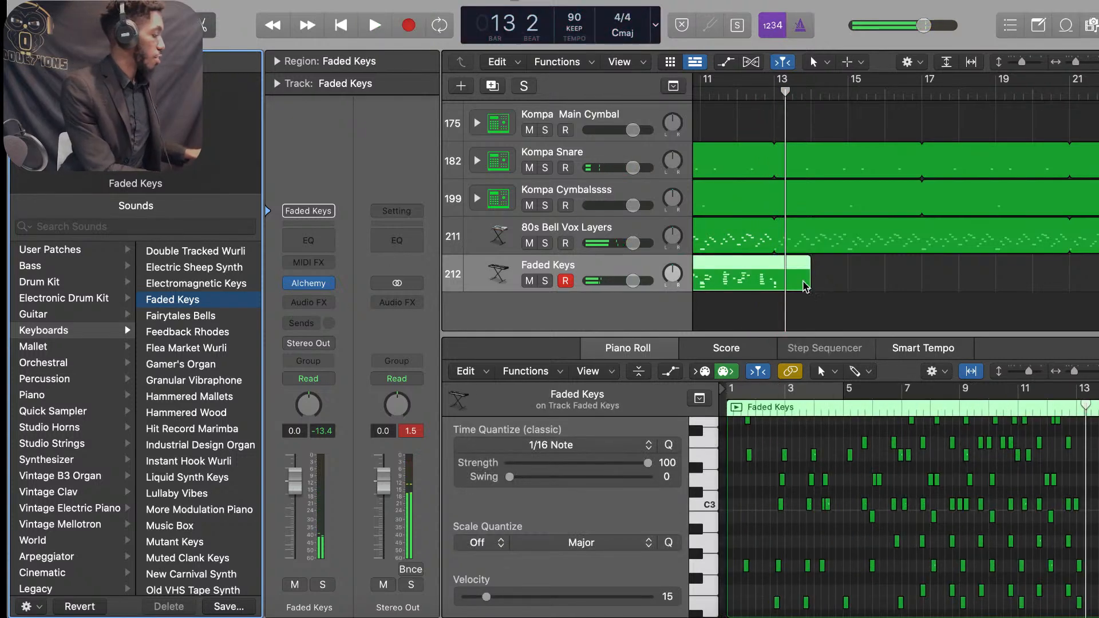
Step: Trim the end of the recorded Faded Keys region to bar 13 and loop the region
left_click_drag(804, 285, 764, 288)
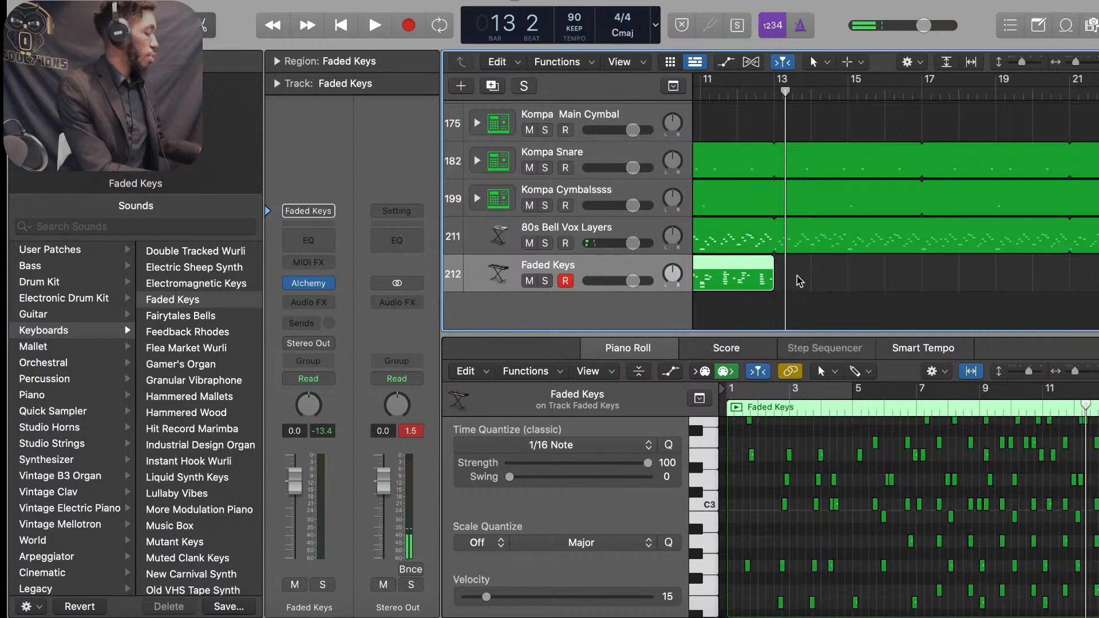
key("l")
scroll(800, 281, "left", 3)
scroll(799, 281, "left", 5)
key("space")
key("space")
Step: Split the Faded Keys region at bar 5 and delete the part from bar 1 to bar 5
scroll(845, 125, "left", 3)
scroll(842, 114, "left", 5)
left_click(848, 96)
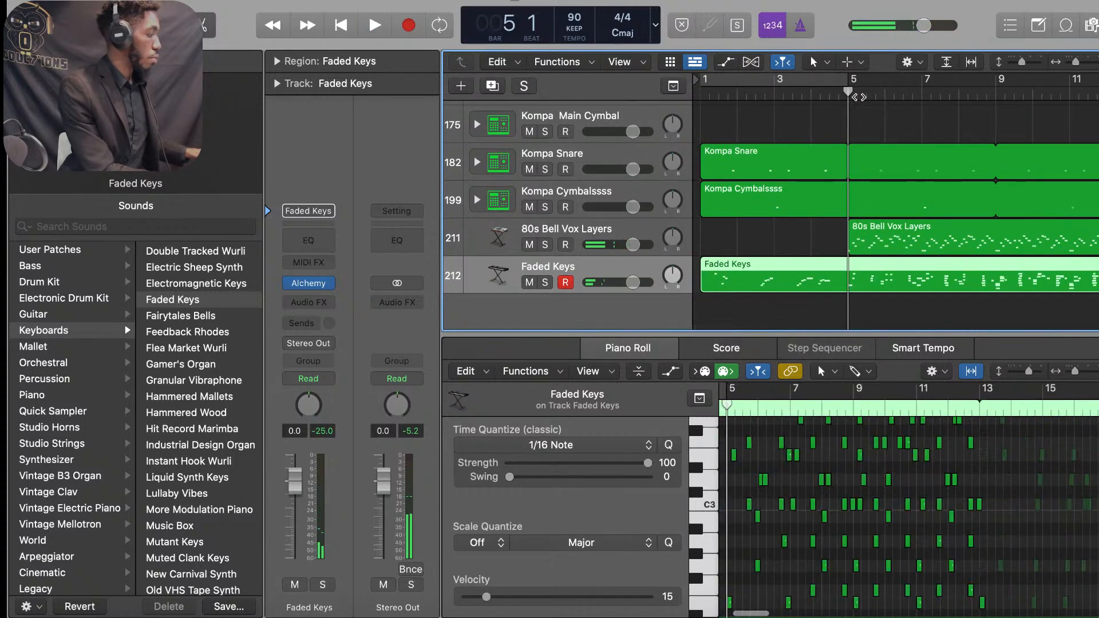
key("Right")
key("Delete")
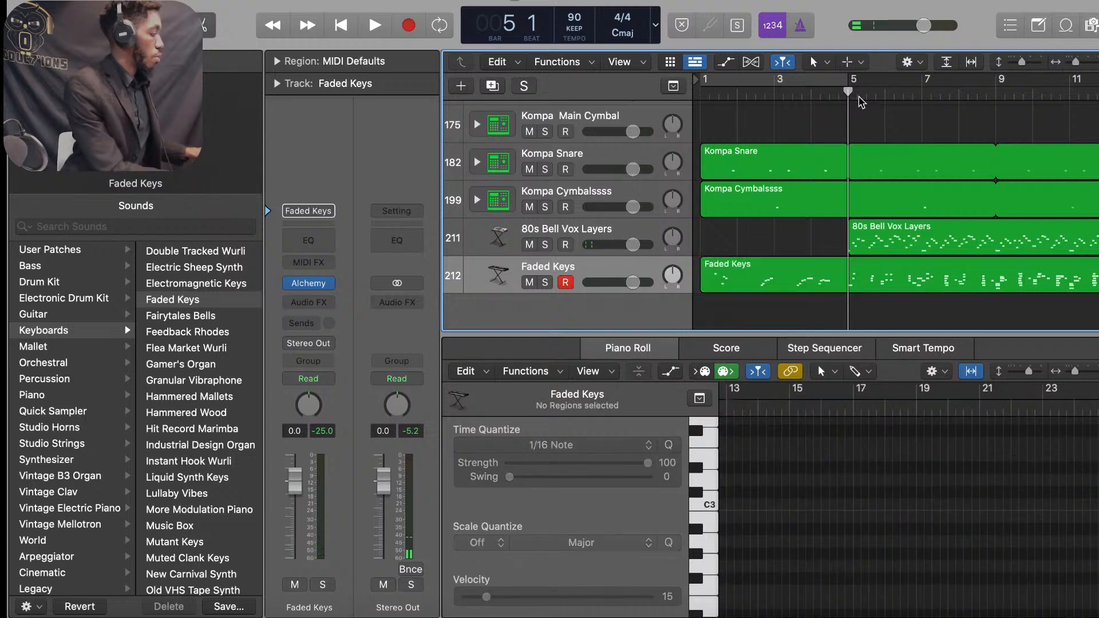
left_click(826, 282)
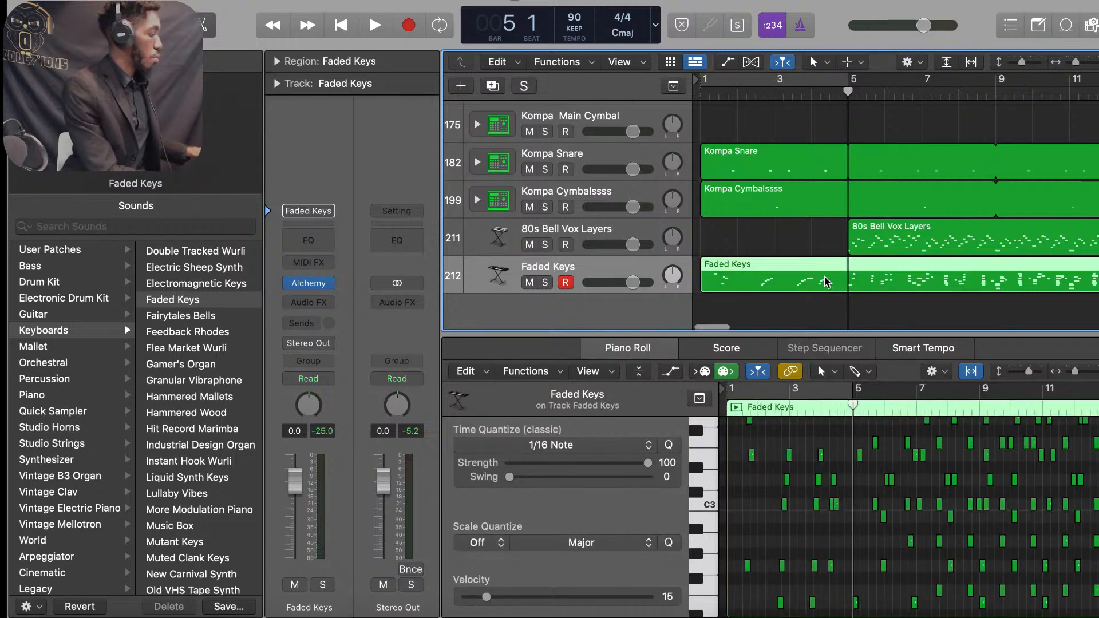
key("Delete")
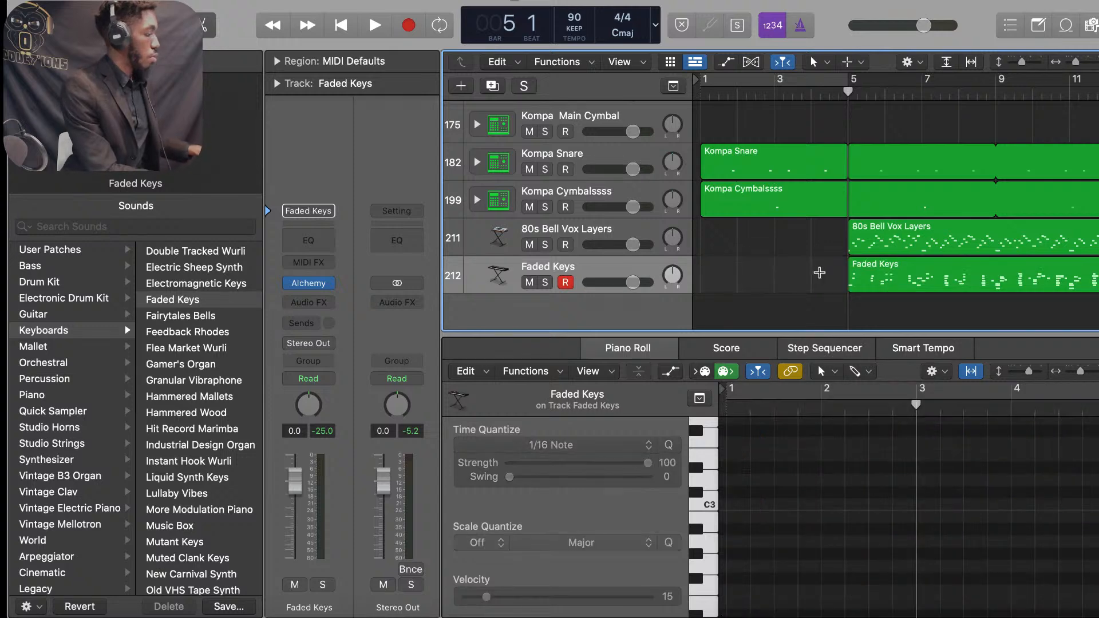
Step: Play back the shortened Faded Keys region from bar 5 with the other tracks
left_click(886, 282)
key("space")
scroll(582, 157, "right", 2)
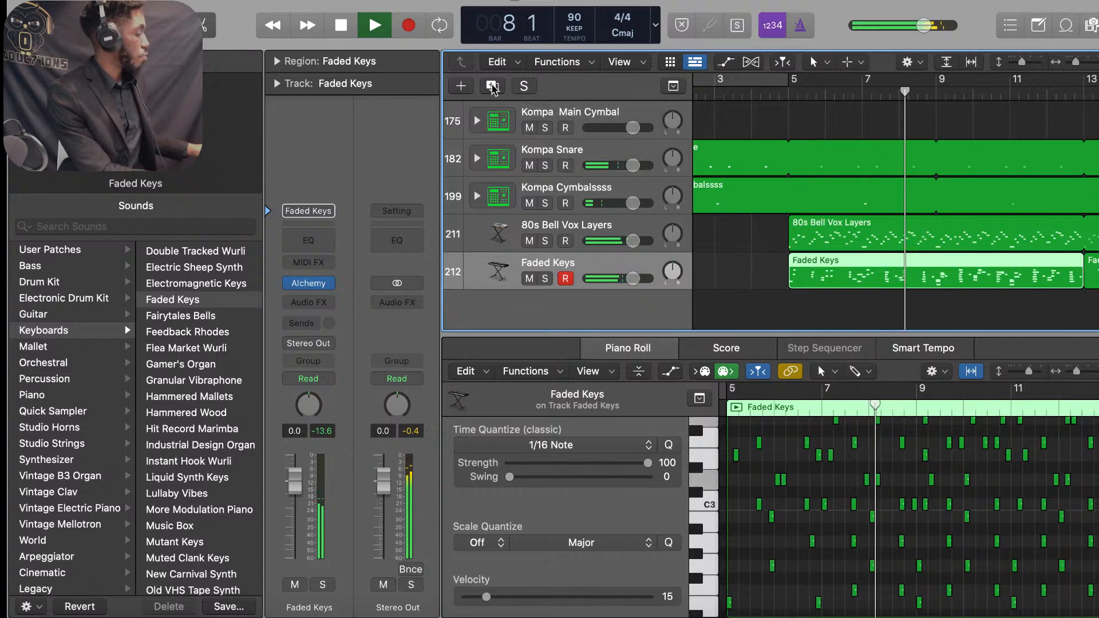
Step: Duplicate the Faded Keys track without its regions and select the original track's region starting at bar 13
left_click(492, 87)
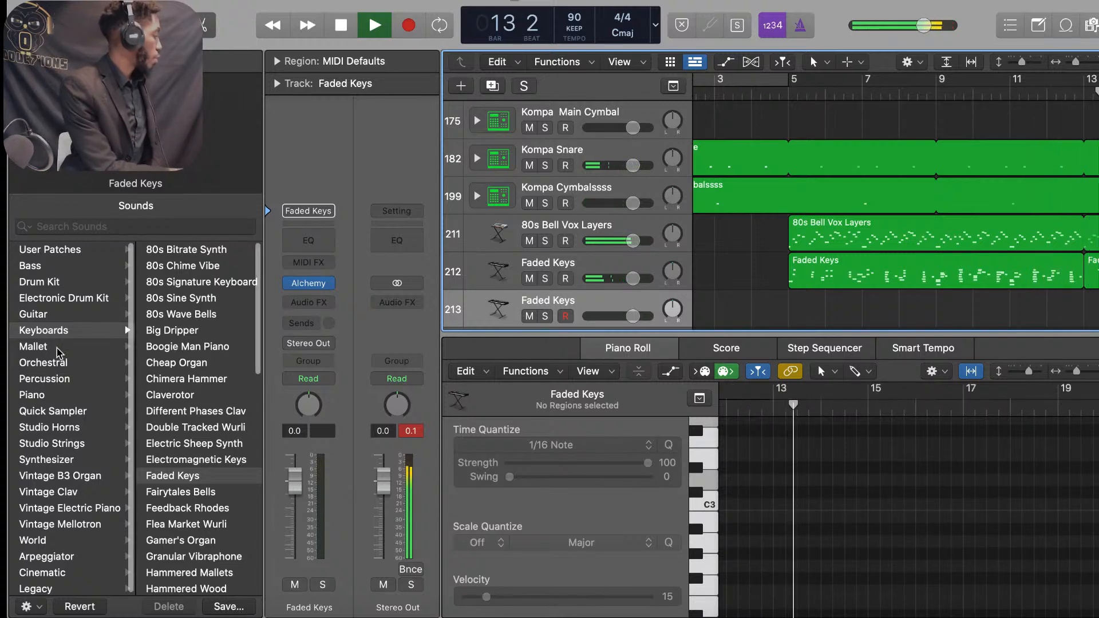
scroll(841, 264, "down", 3)
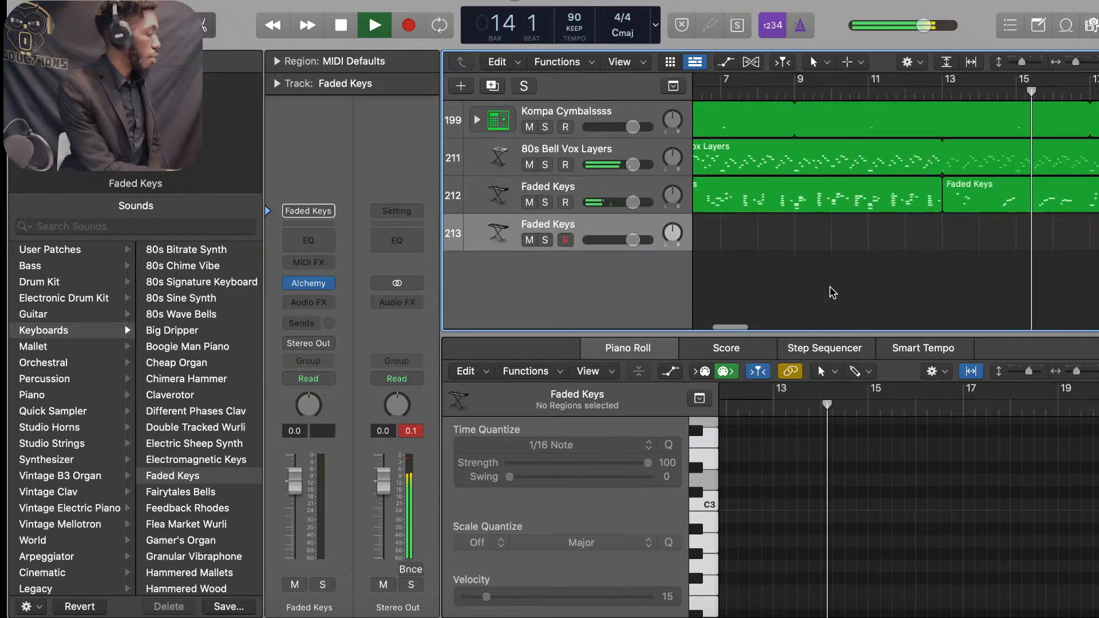
scroll(833, 252, "left", 1)
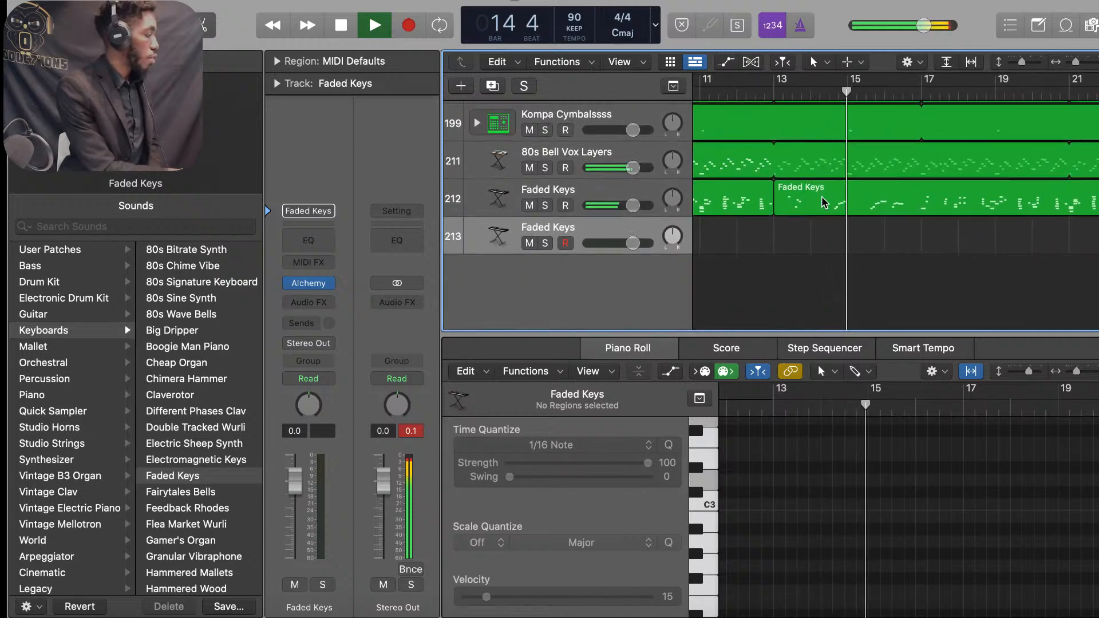
left_click(834, 210)
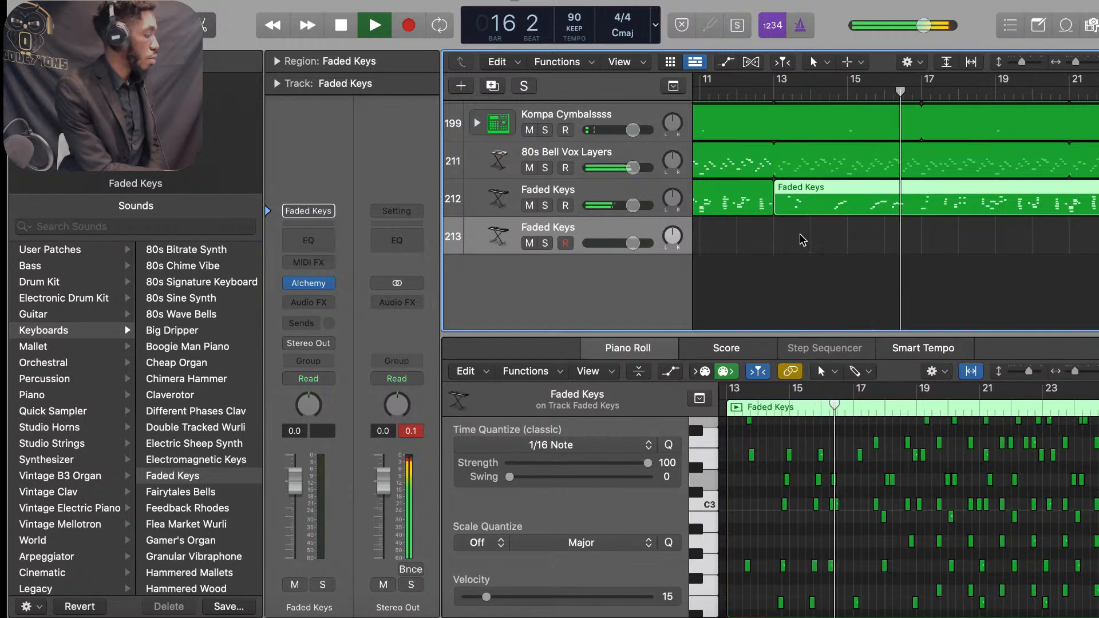
scroll(799, 242, "right", 5)
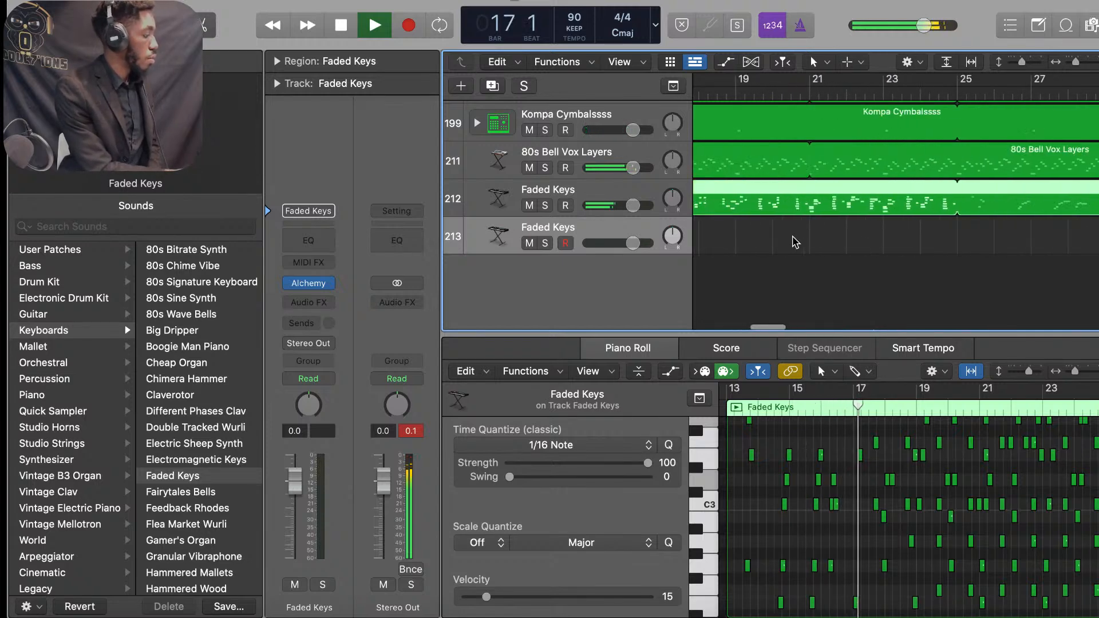
scroll(796, 241, "left", 5)
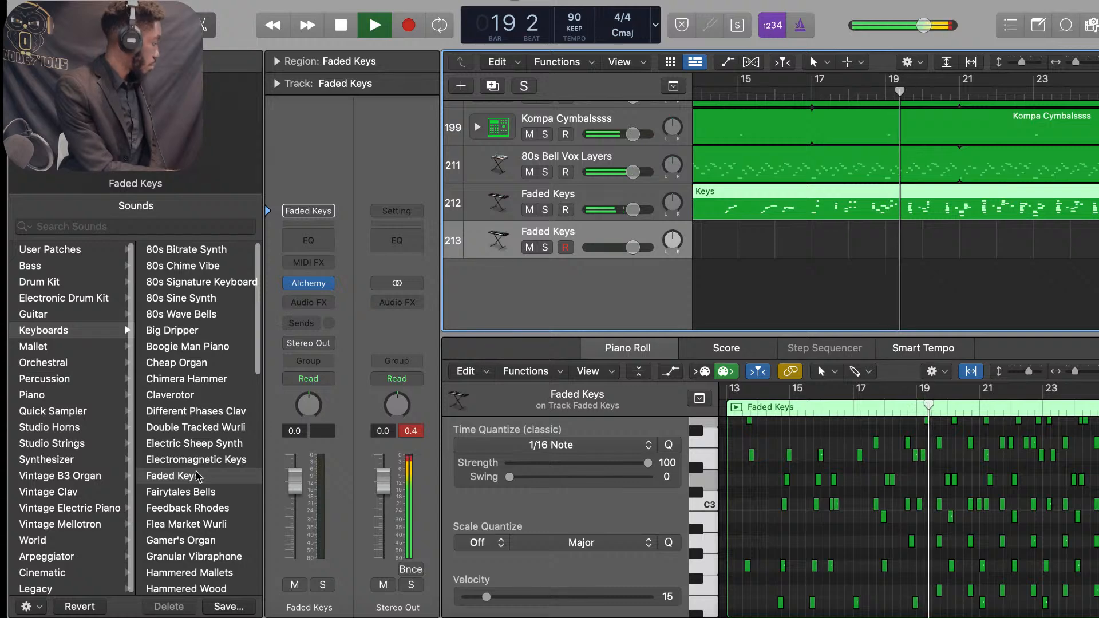
Step: Search the duplicated track's Alchemy presets for "bells" and load Bit Bells after trying 80s Analog Bells
mouse_move(312, 282)
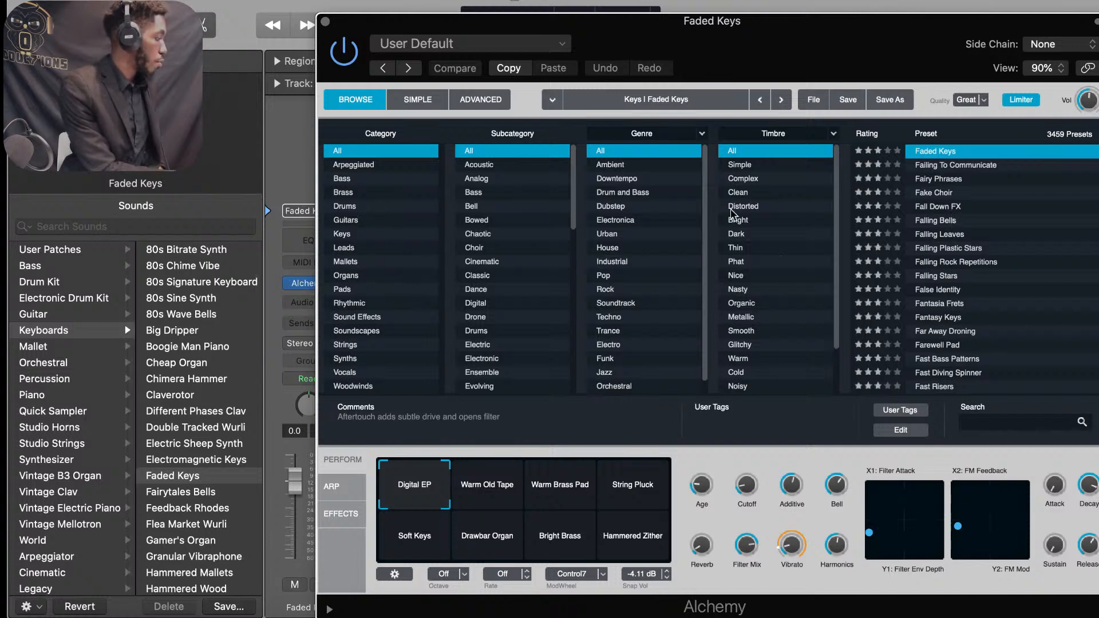
type("bells")
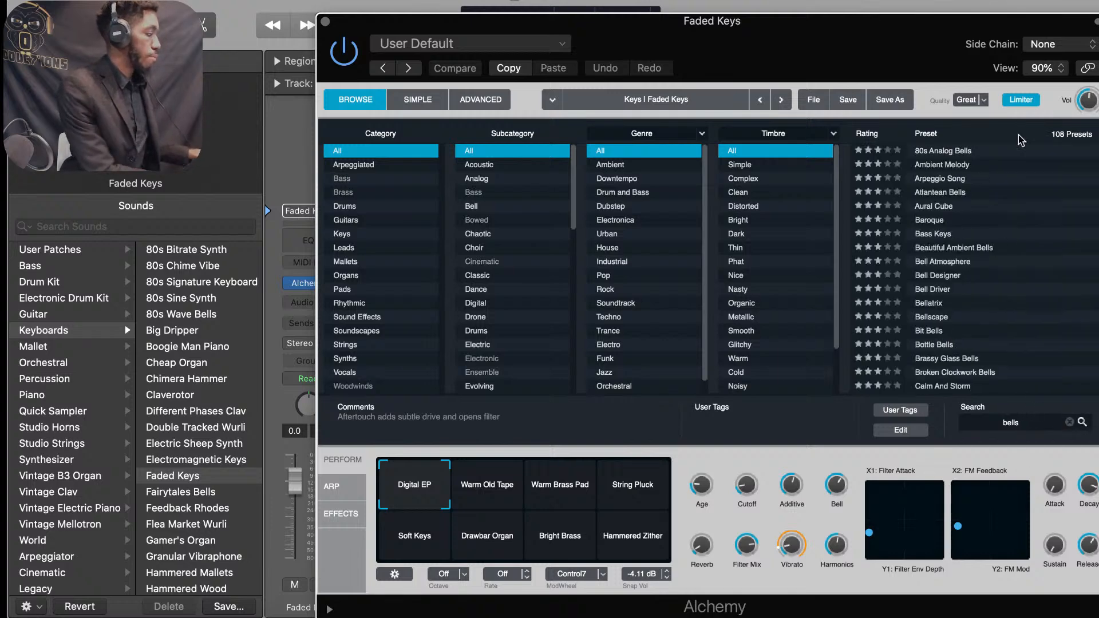
left_click(978, 153)
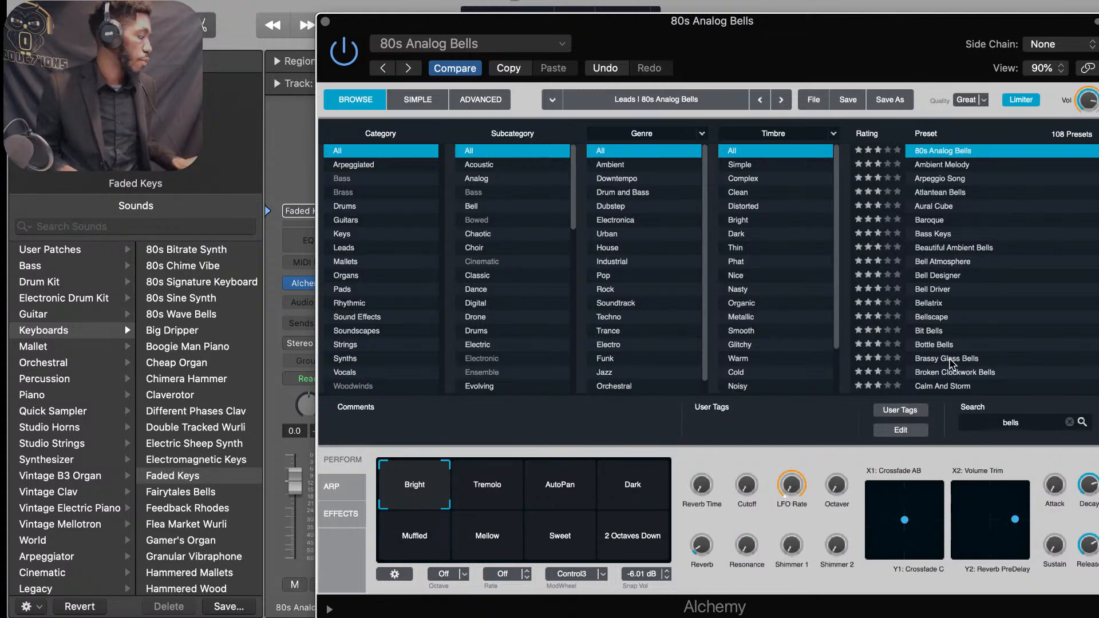
left_click(951, 329)
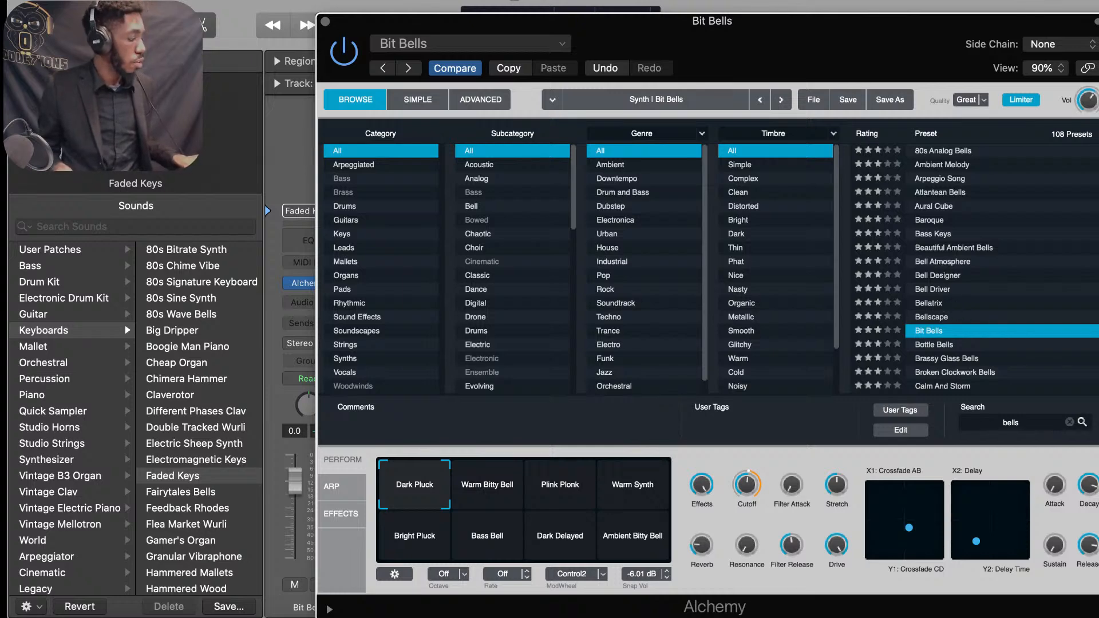
left_click(325, 23)
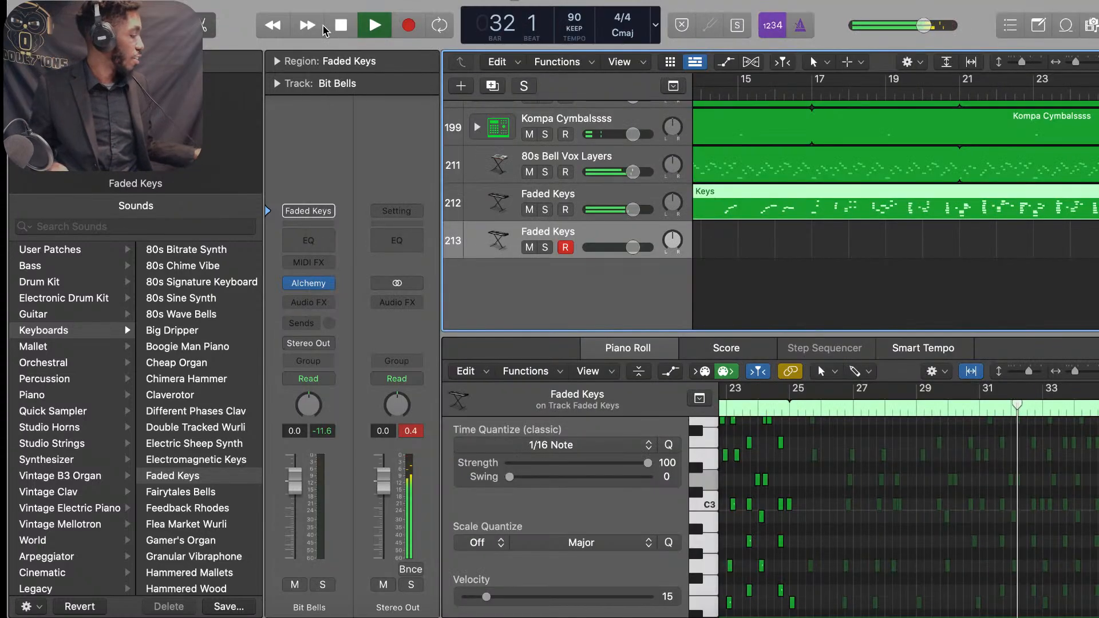
Step: Record a two-note Bit Bells part on the duplicated track from bar 5 to about bar 9
key("space")
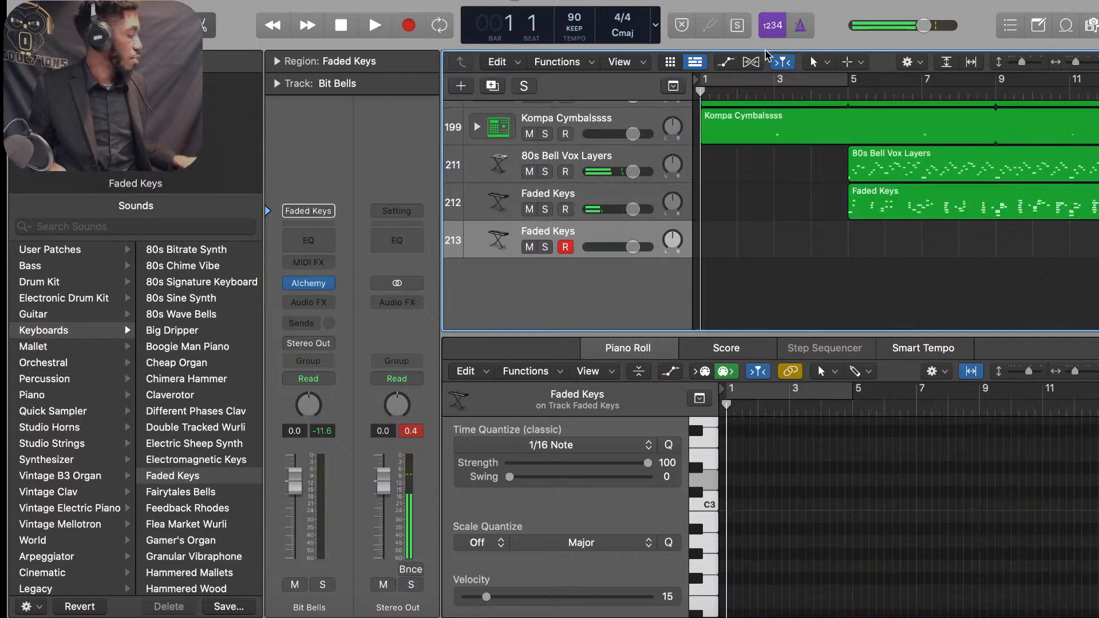
left_click(853, 100)
key("r")
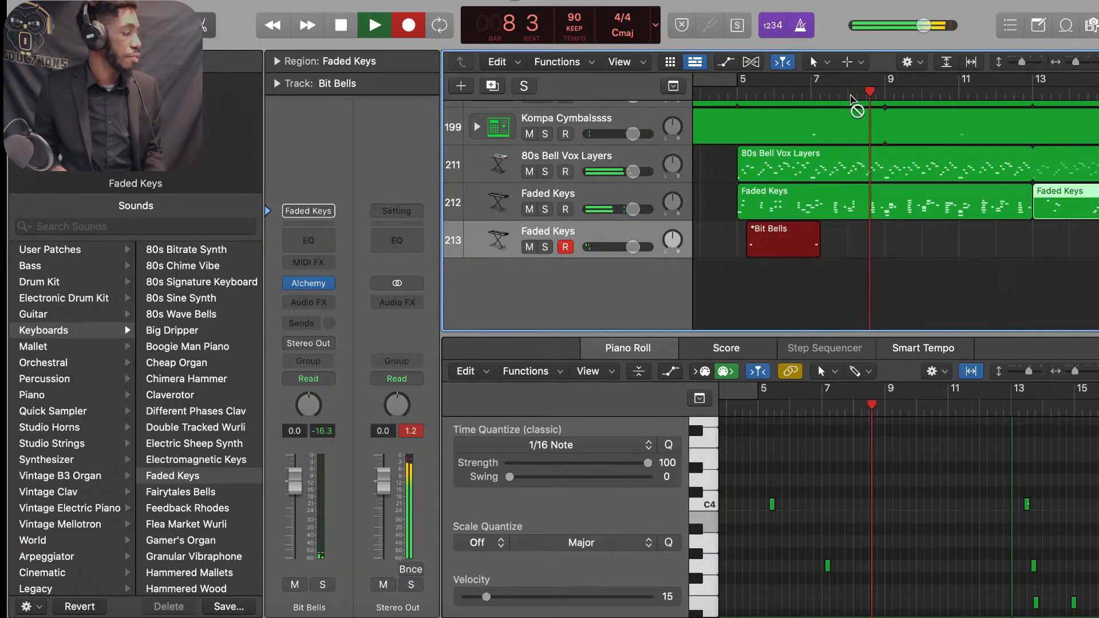
key("space")
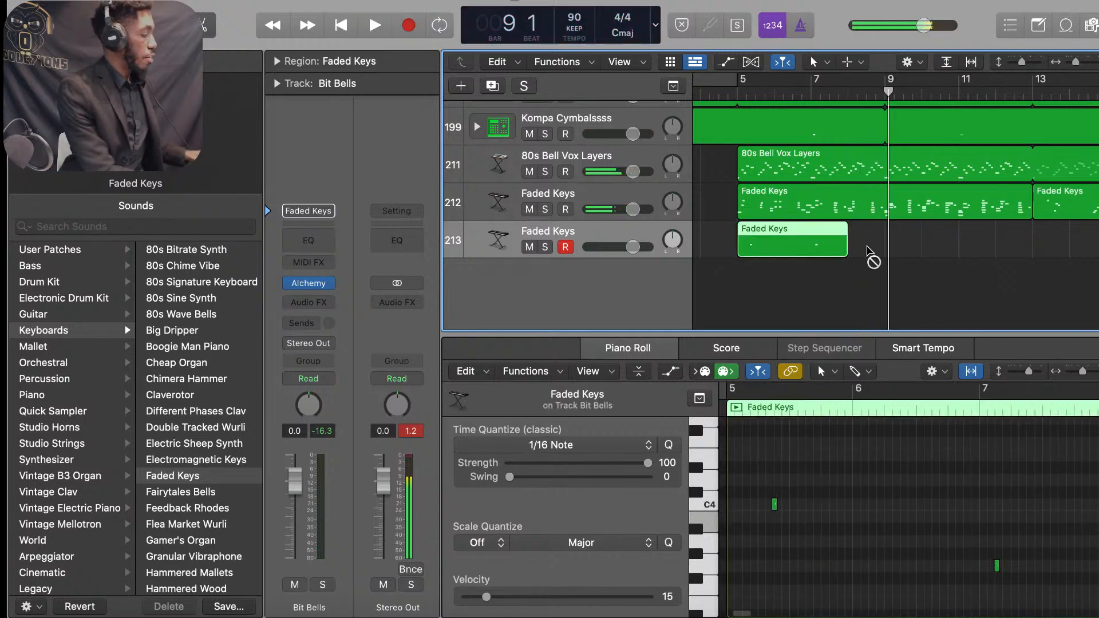
Step: Extend the bell region to end at bar 9 and quantize all its notes to 1/16
left_click_drag(846, 257, 886, 254)
left_click(831, 443)
key("super+a")
key("q")
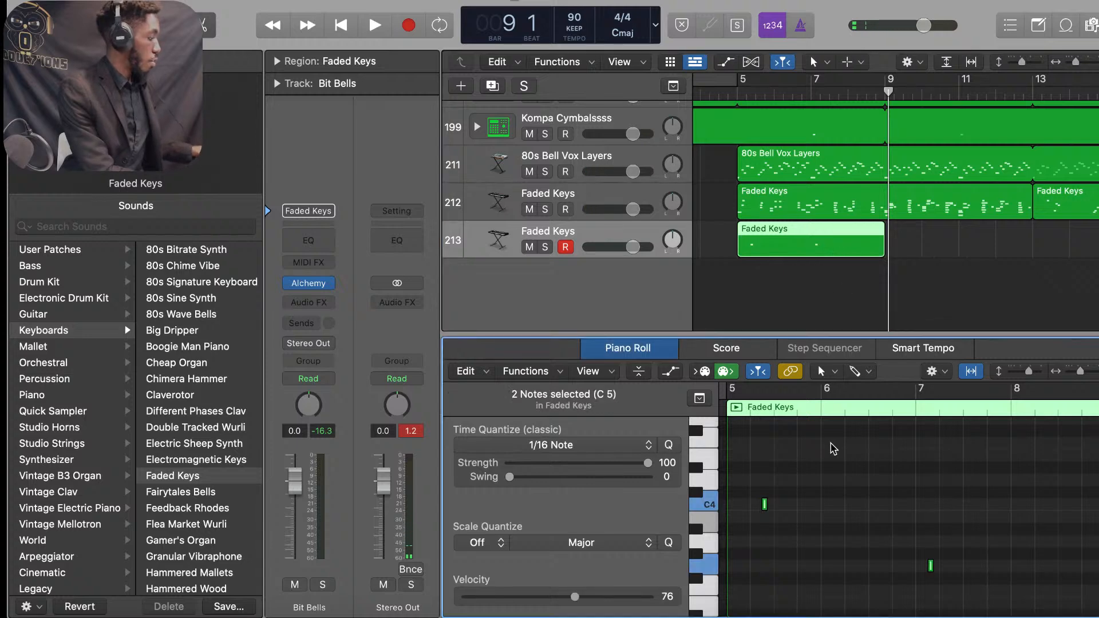
Step: Loop the bell region, playing it back from bar 5, and rename its track as Bit Bells
key("Return")
key("space")
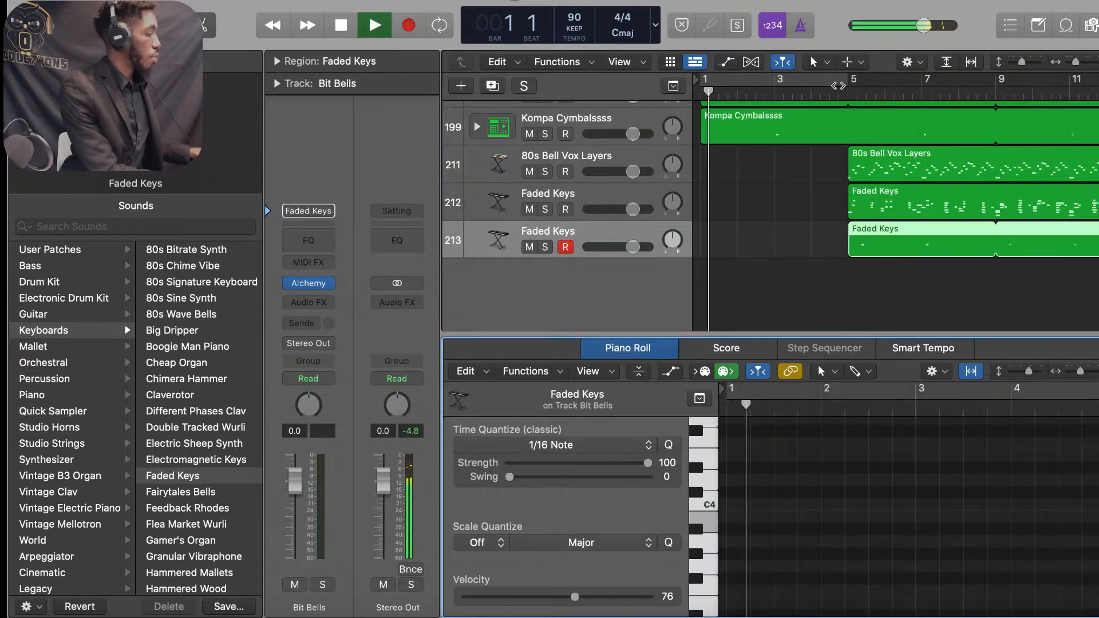
left_click(844, 97)
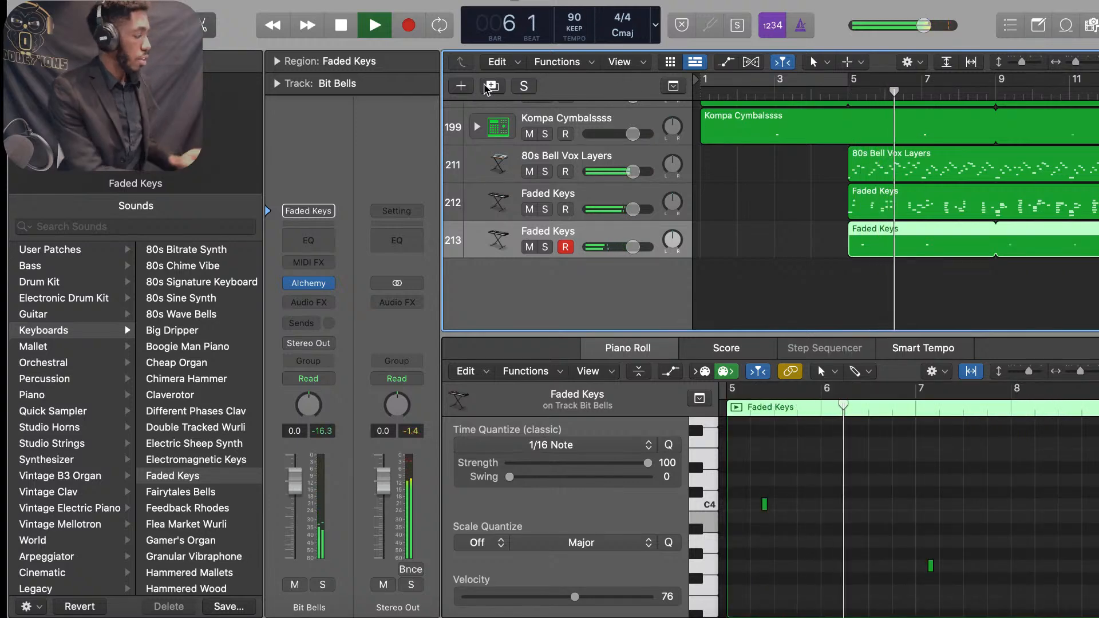
double_click(535, 230)
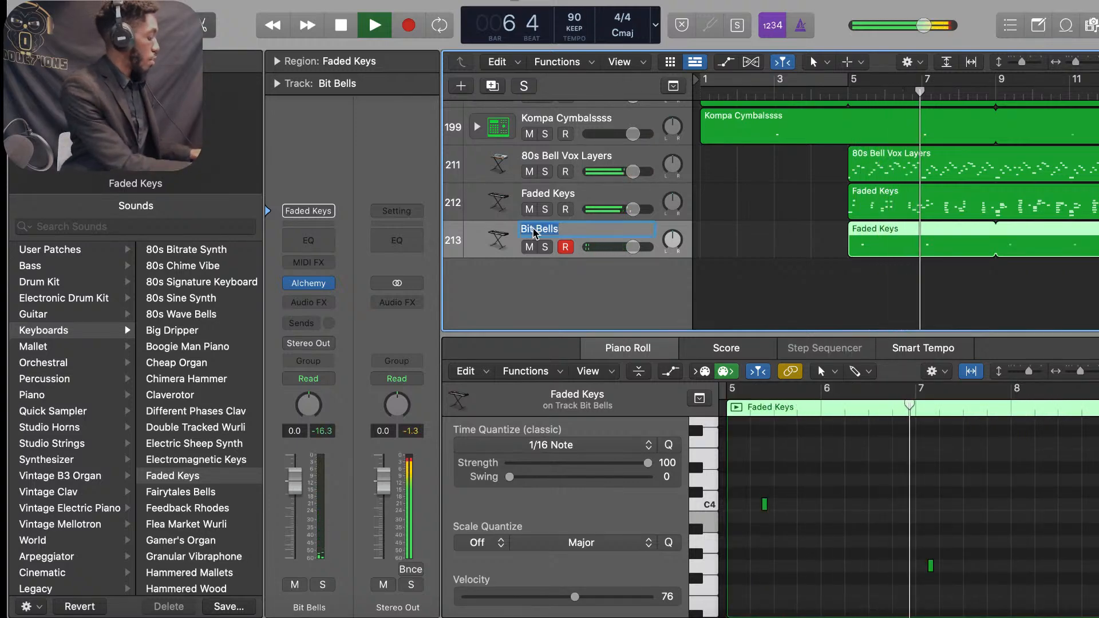
left_click(555, 286)
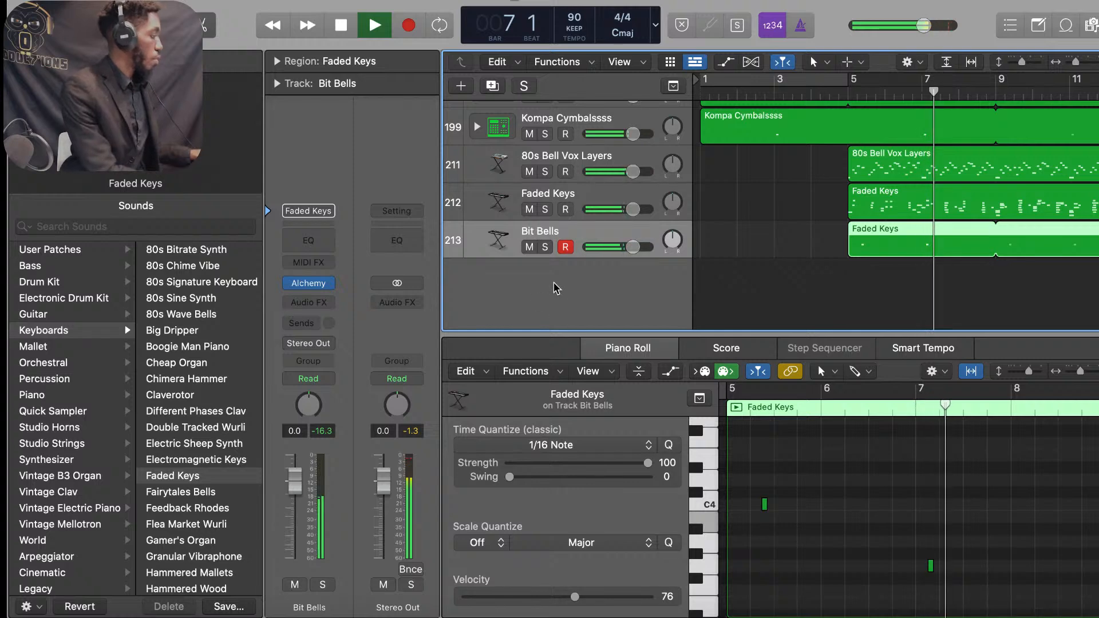
Step: Browse the instrument choices for a new software instrument track and create one track with the default patch
left_click(463, 87)
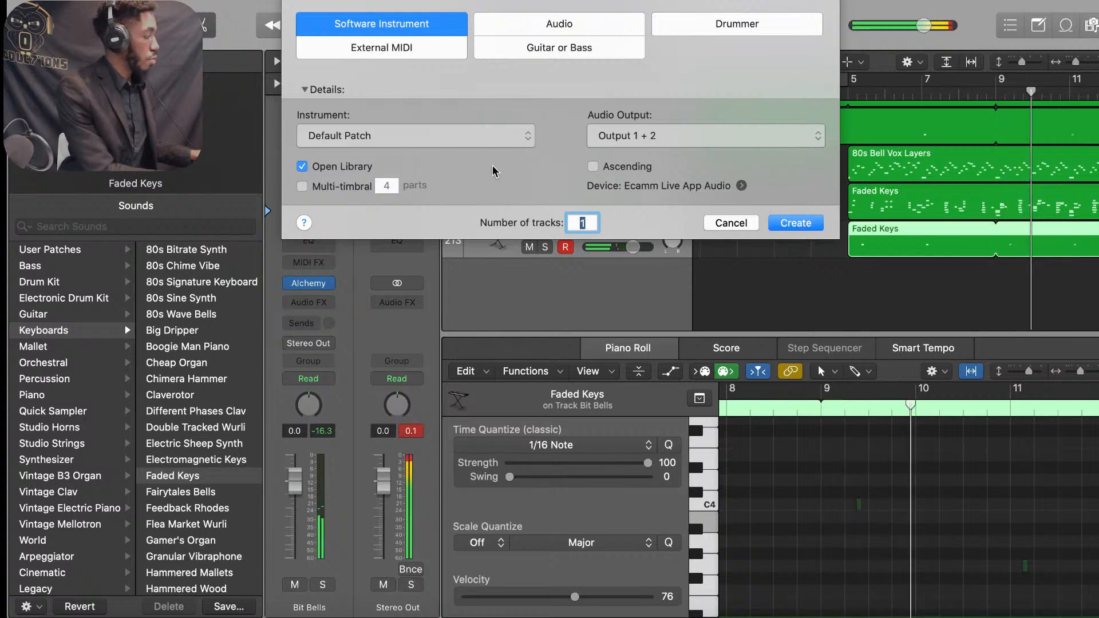
left_click(479, 132)
left_click(481, 135)
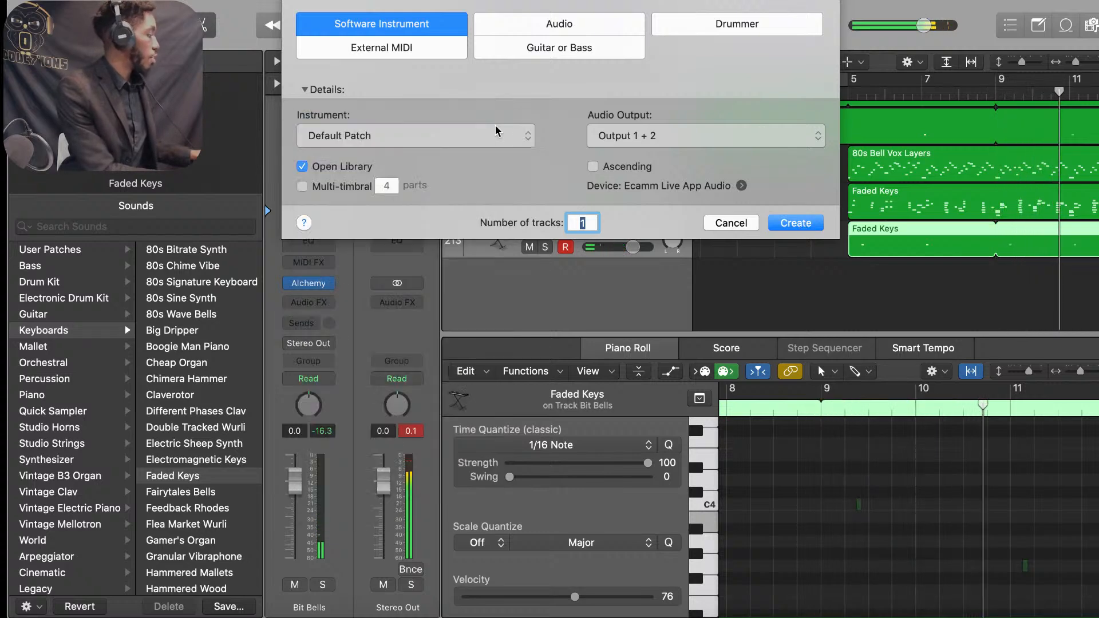
left_click(486, 137)
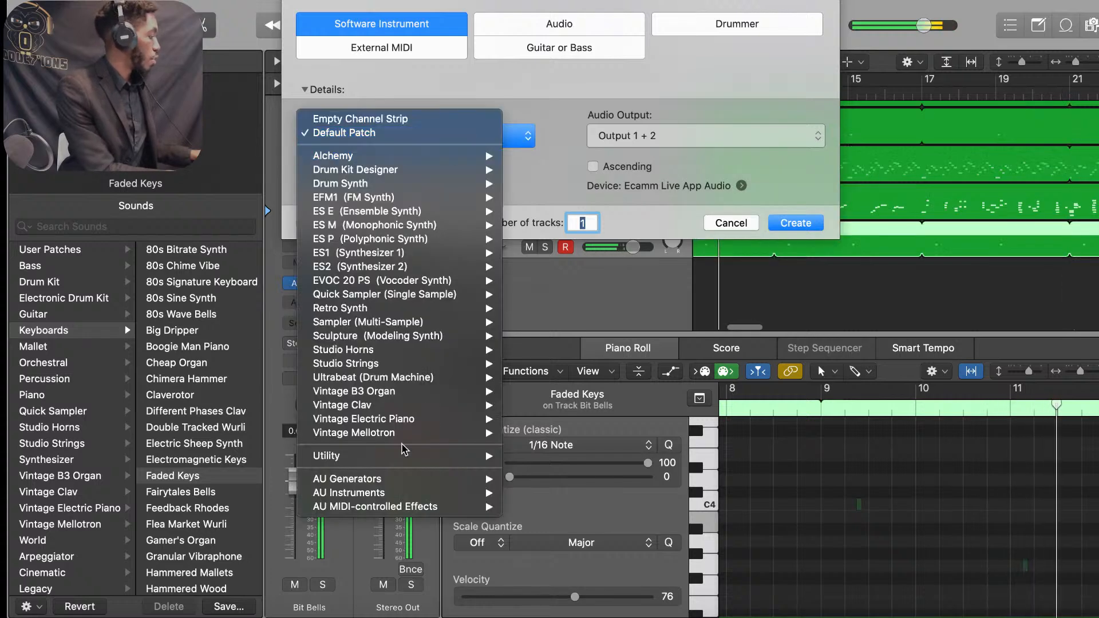
mouse_move(404, 495)
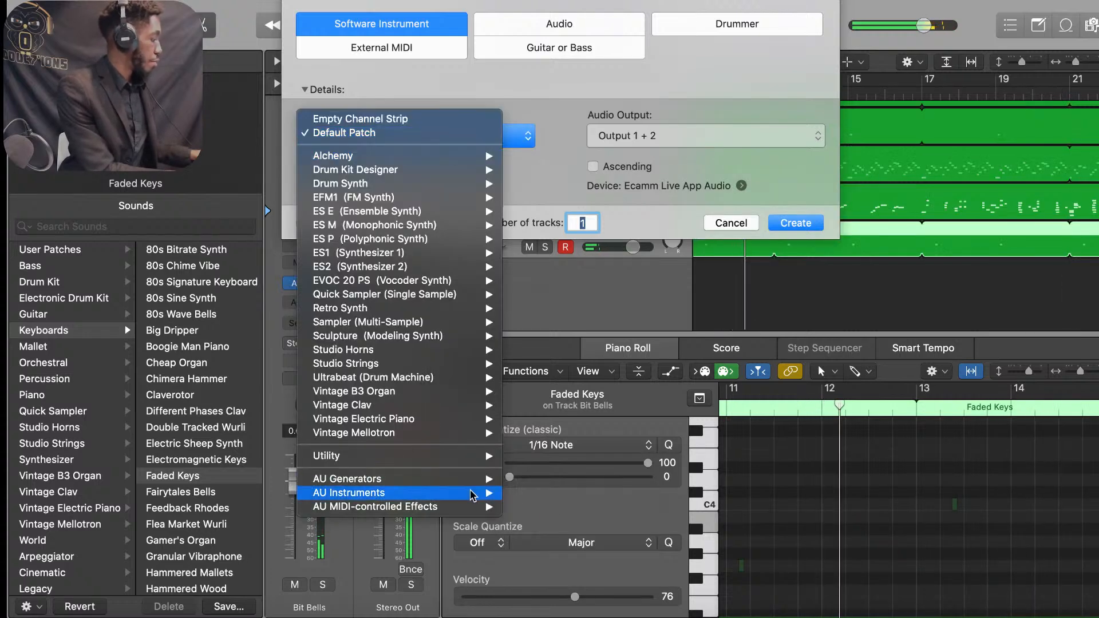
mouse_move(556, 525)
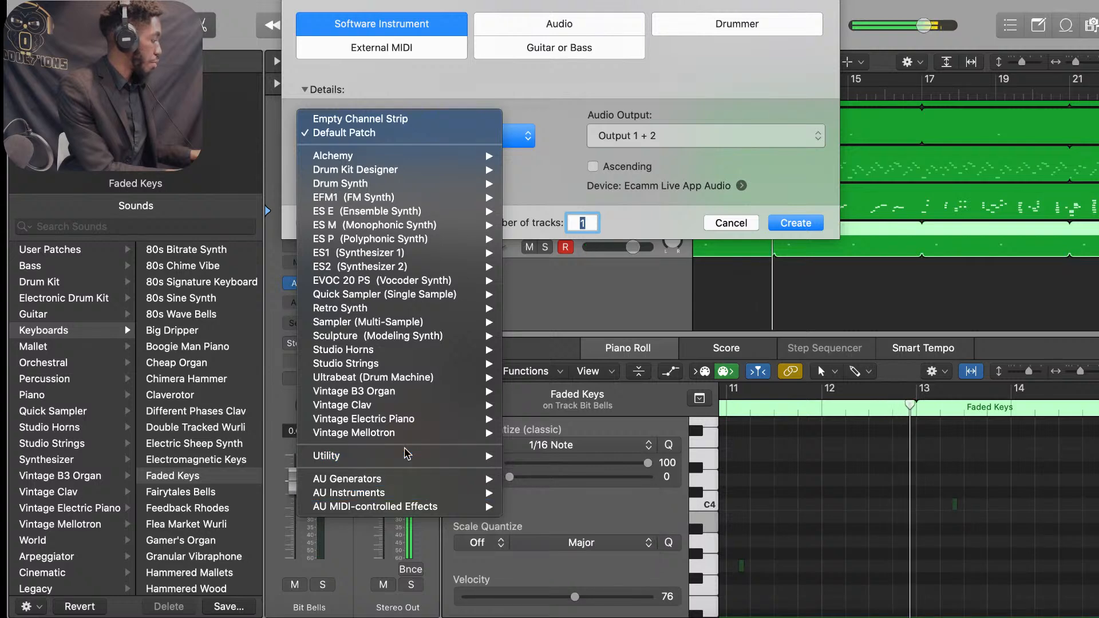
mouse_move(388, 514)
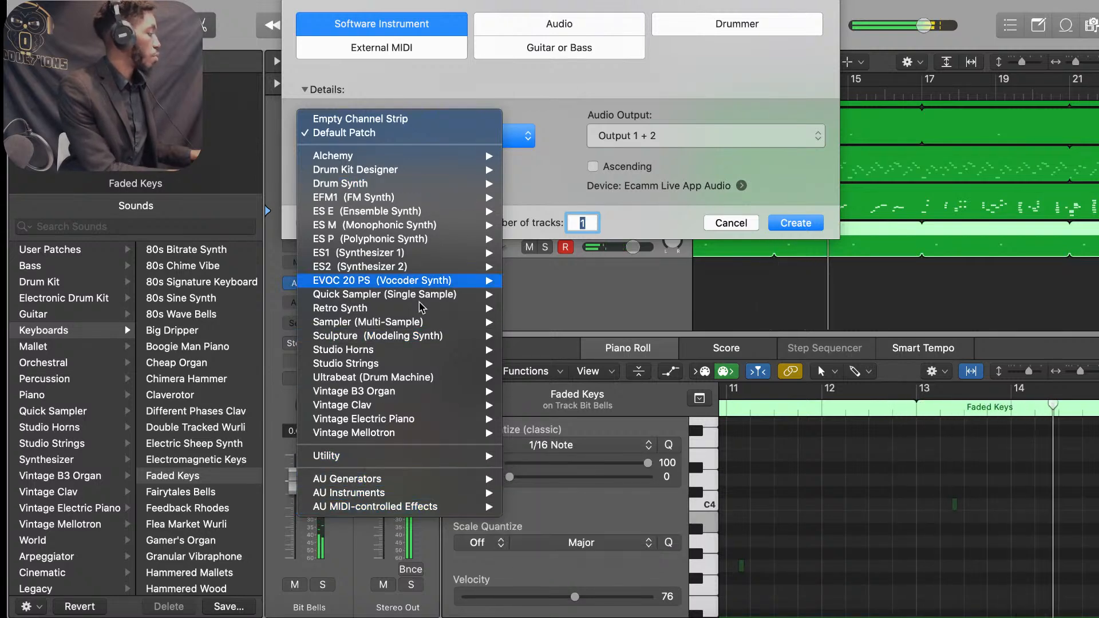
left_click(661, 97)
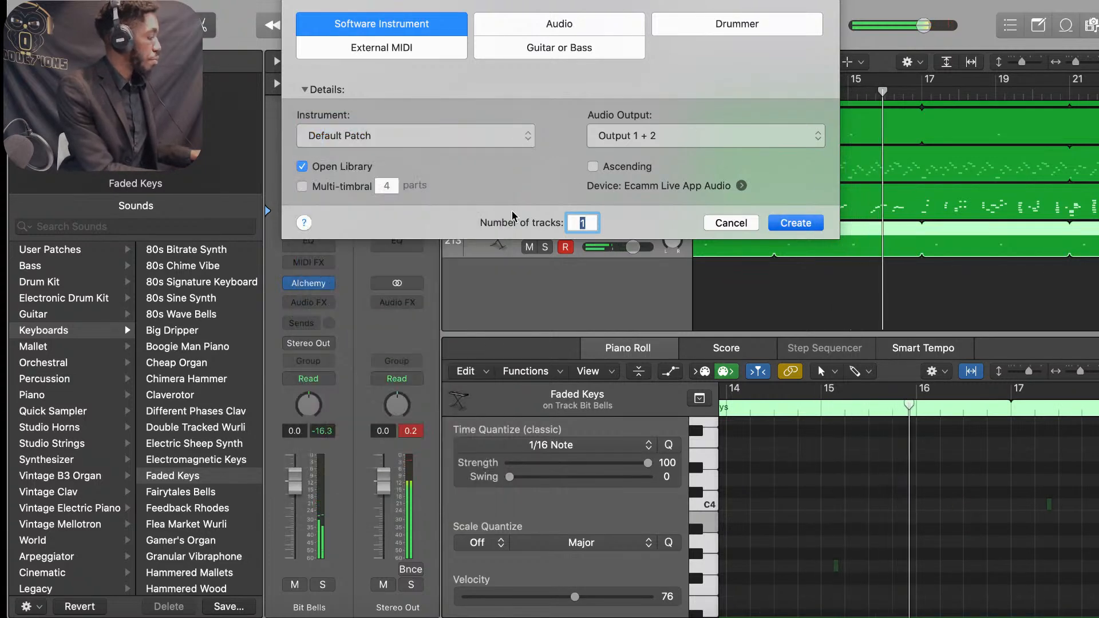
left_click(797, 223)
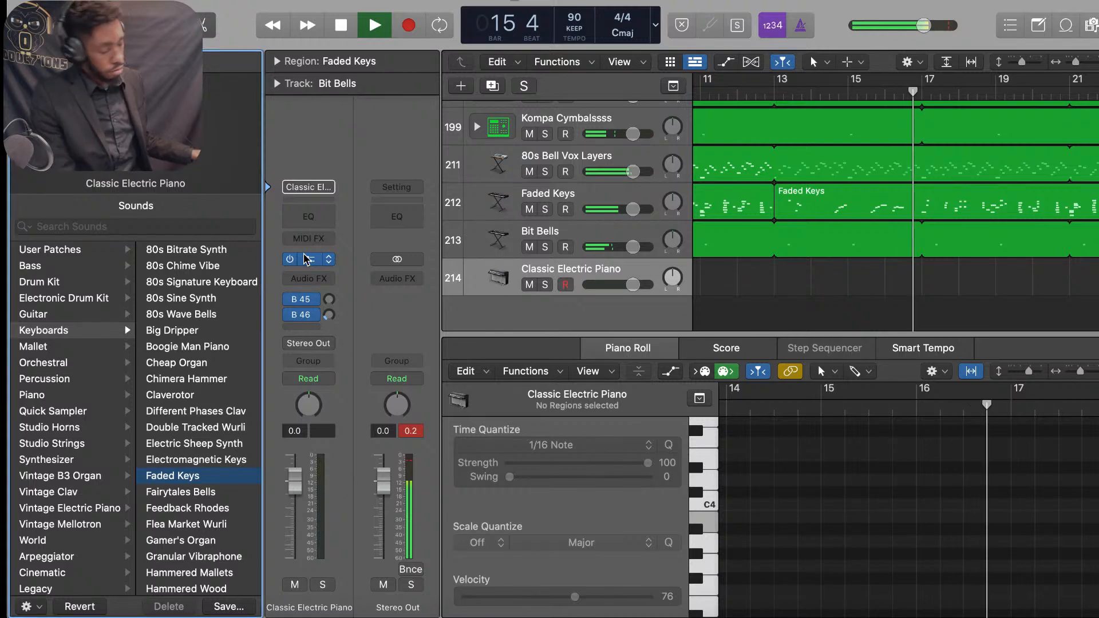
Step: Browse the sound categories, try the Fingerstyle Bass patch and load Stinger Bass on the new track
left_click(74, 508)
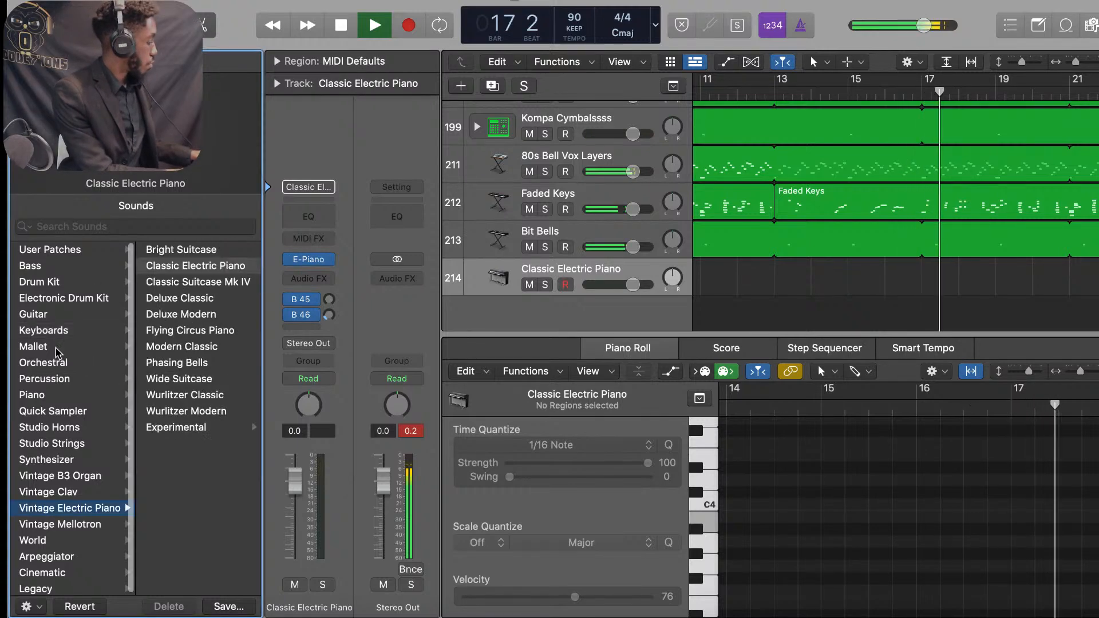
left_click(88, 428)
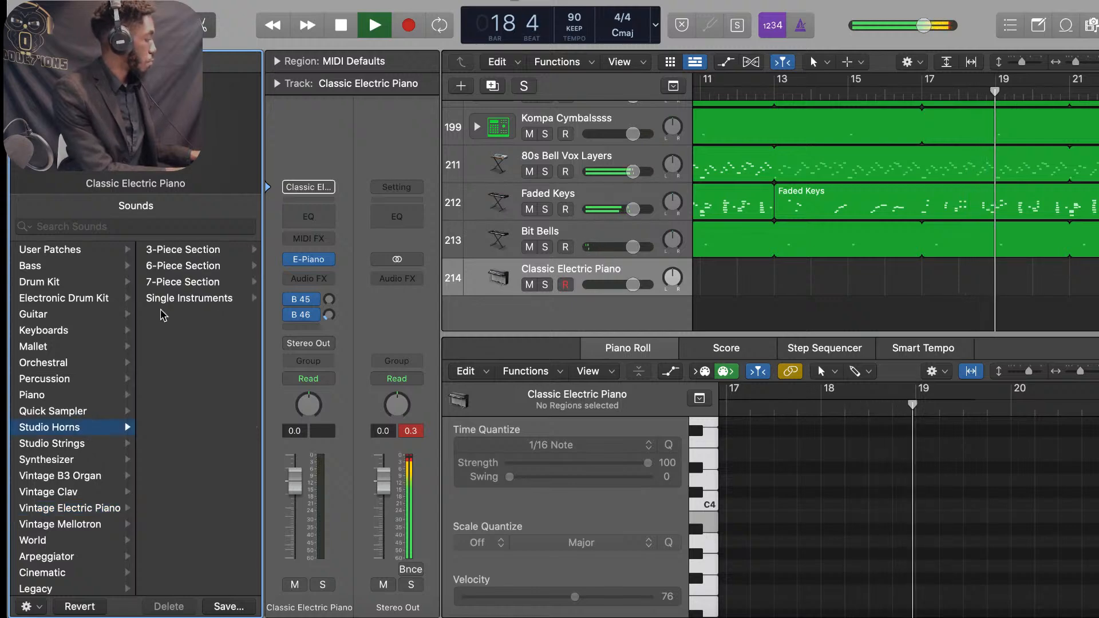
scroll(97, 448, "down", 1)
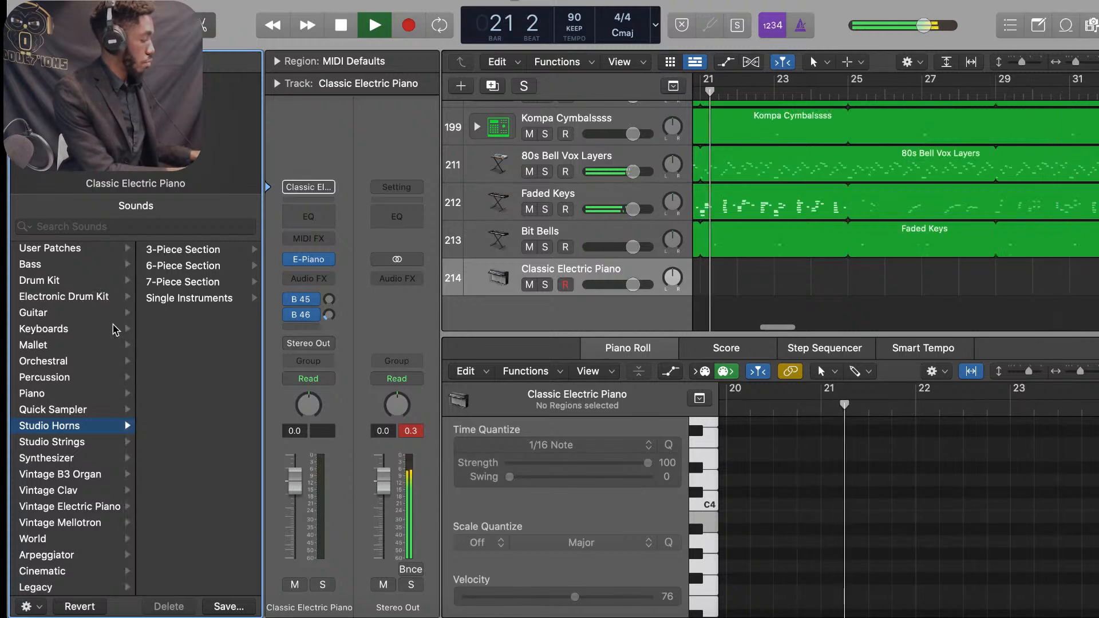
left_click(86, 379)
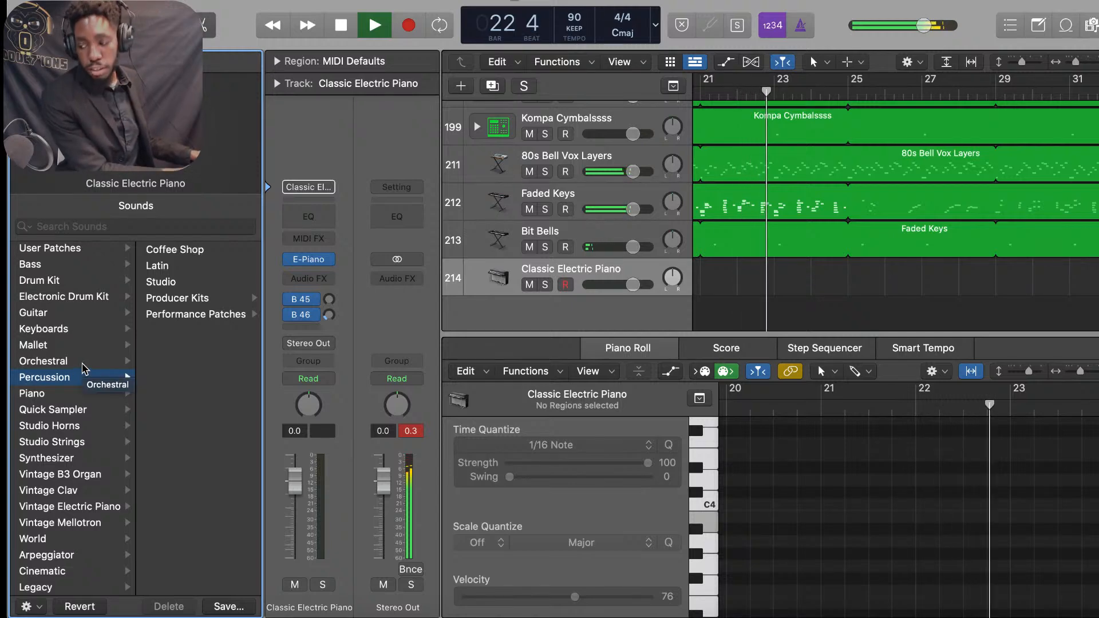
scroll(100, 379, "down", 1)
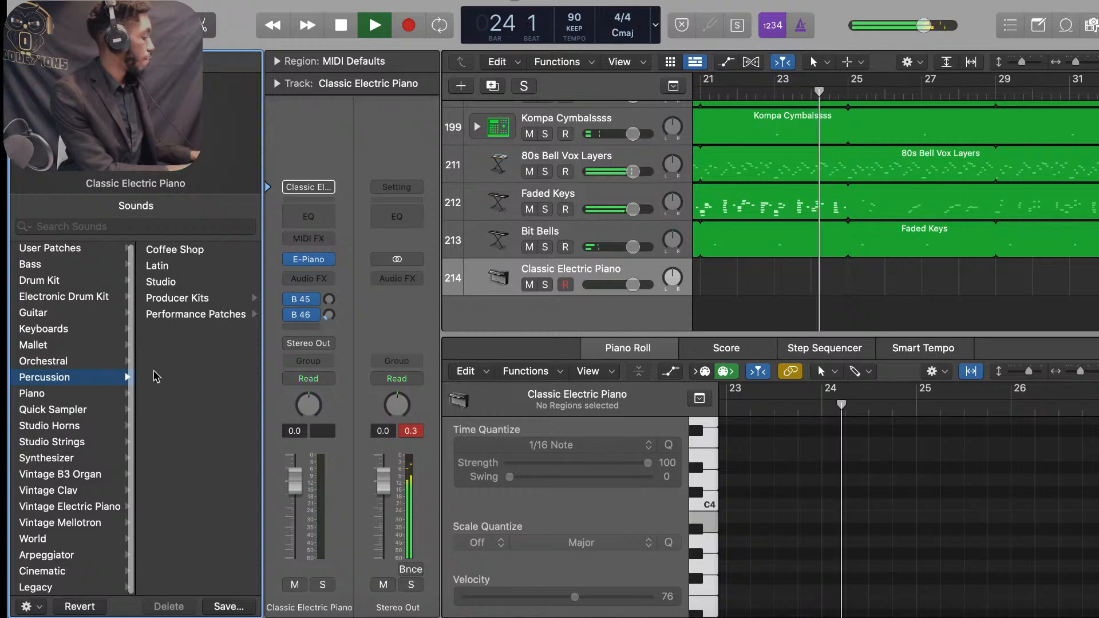
left_click(115, 313)
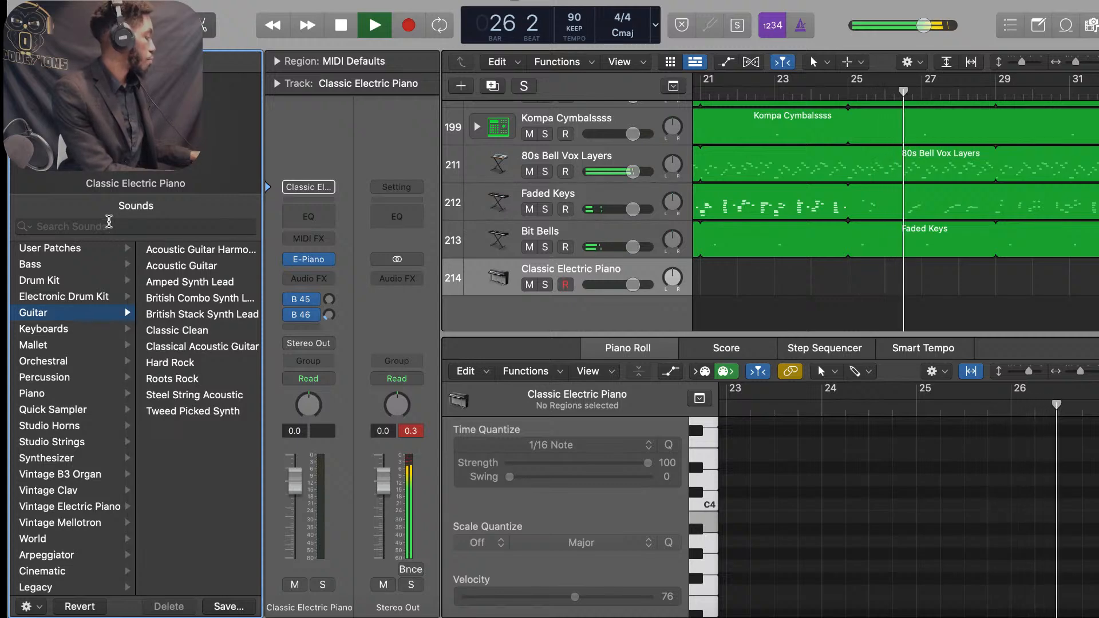
left_click(96, 265)
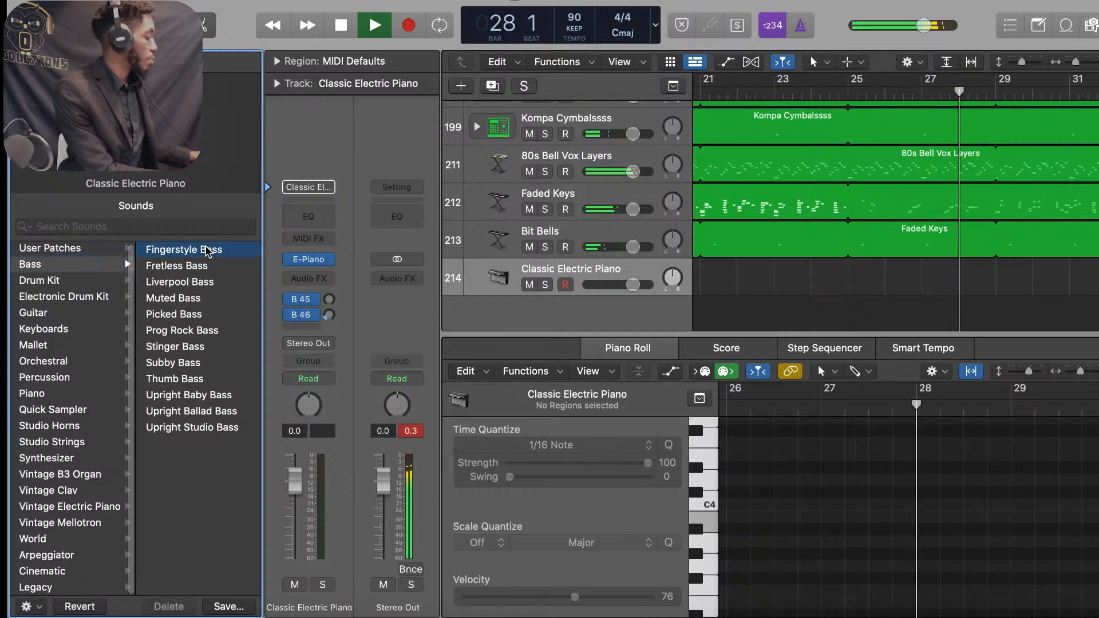
left_click(211, 250)
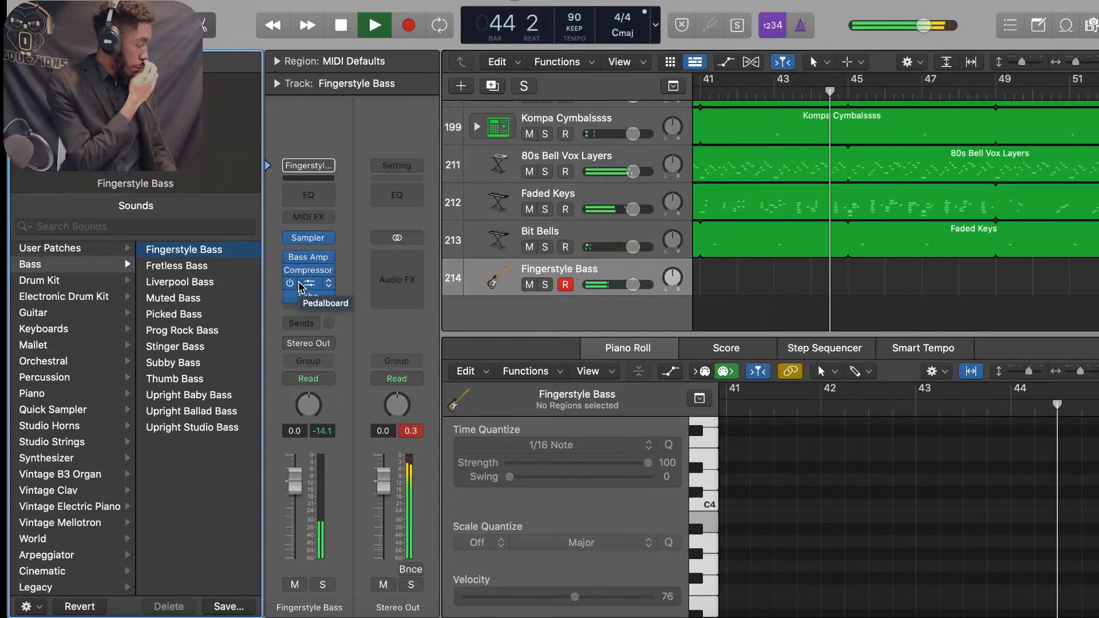
left_click(216, 347)
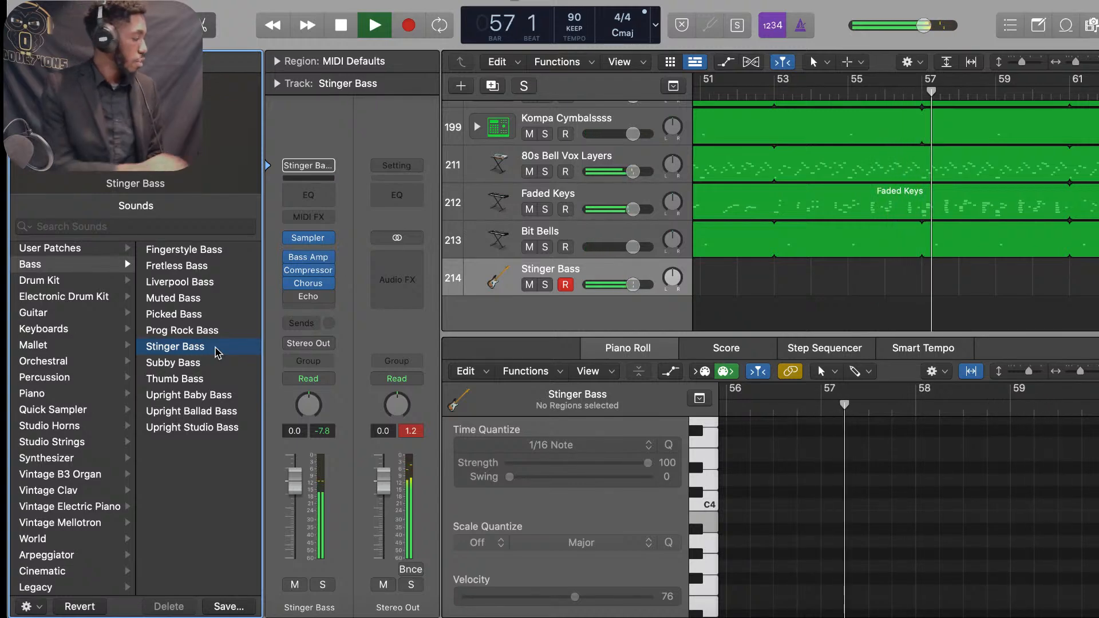
Step: Record a bass part from the project start to about bar 21, raising the Stinger Bass track's volume to 2.4 dB
key("space")
key("Return")
key("r")
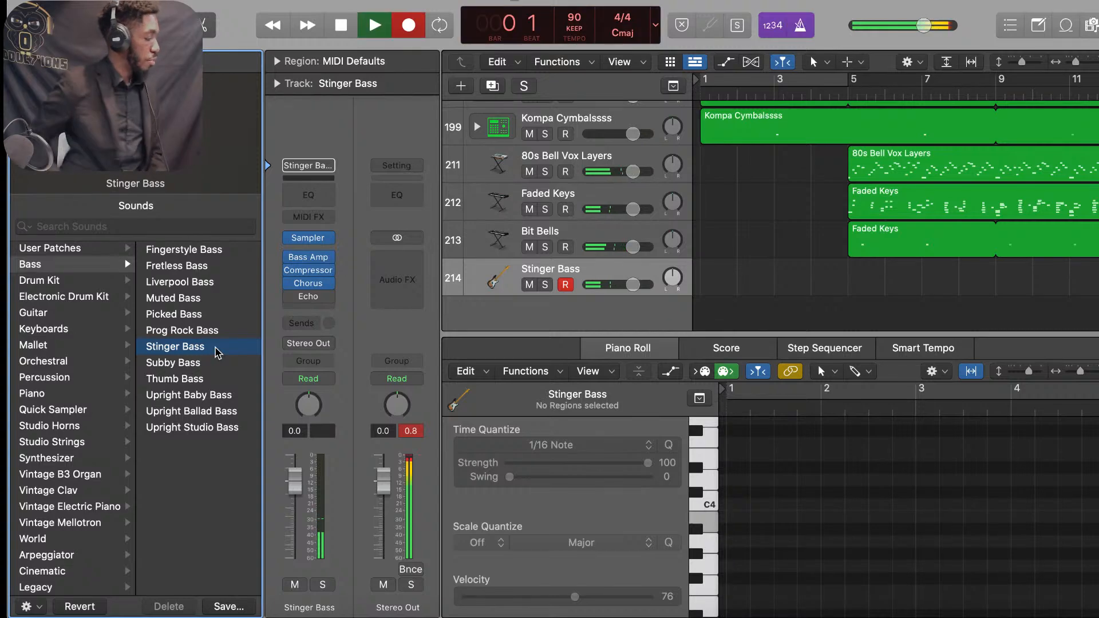
left_click_drag(634, 287, 655, 293)
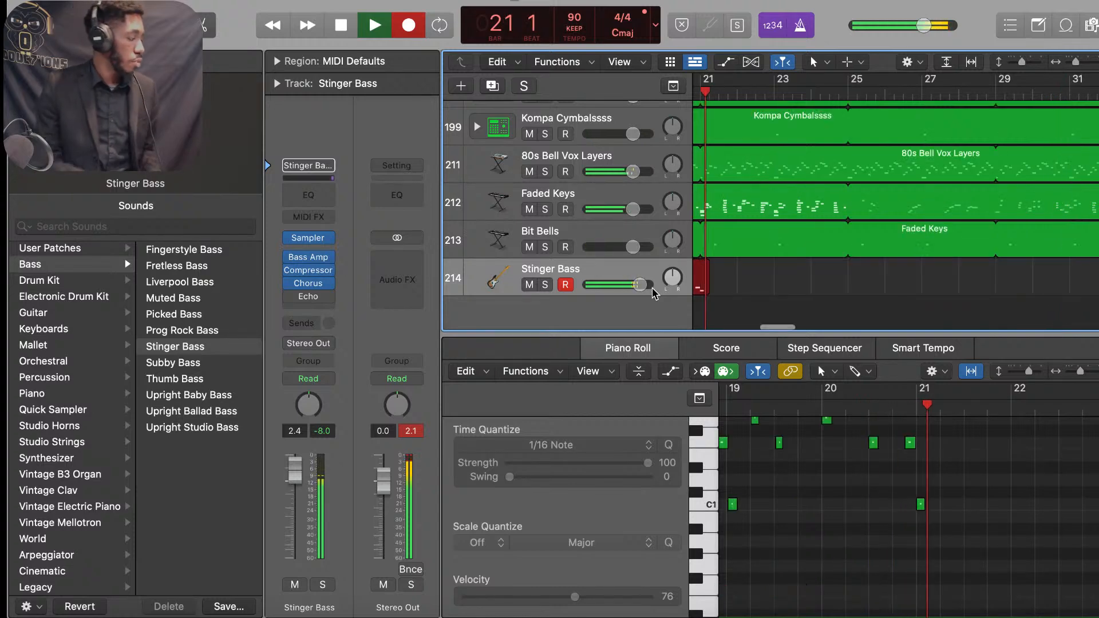
key("space")
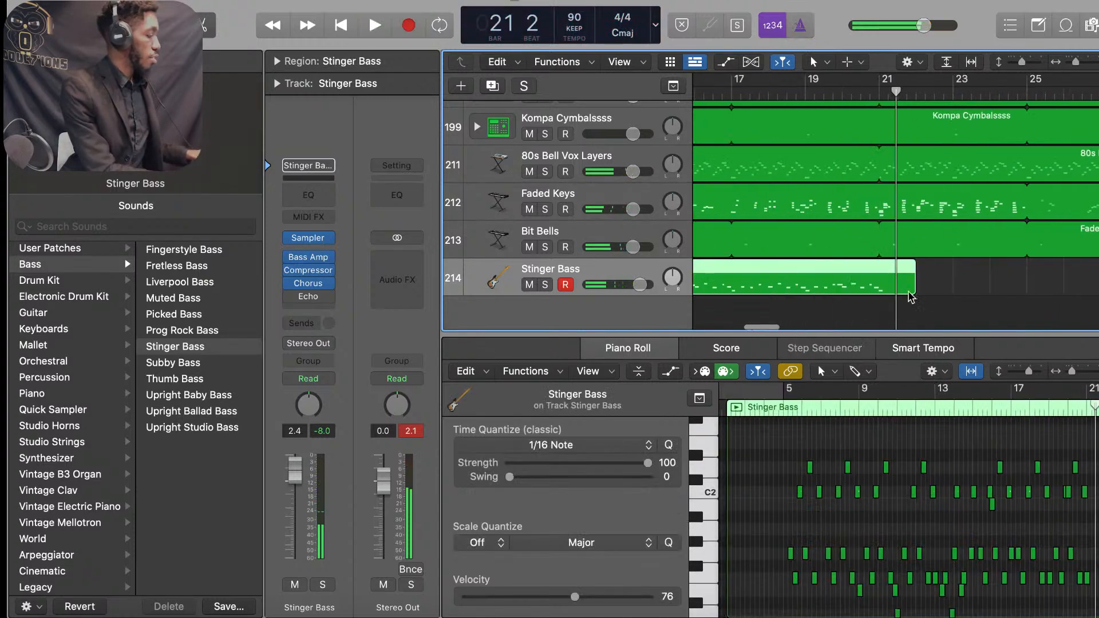
Step: Trim the recorded bass region to end at bar 21 and split it at bar 5
left_click_drag(908, 289, 878, 289)
scroll(874, 276, "left", 10)
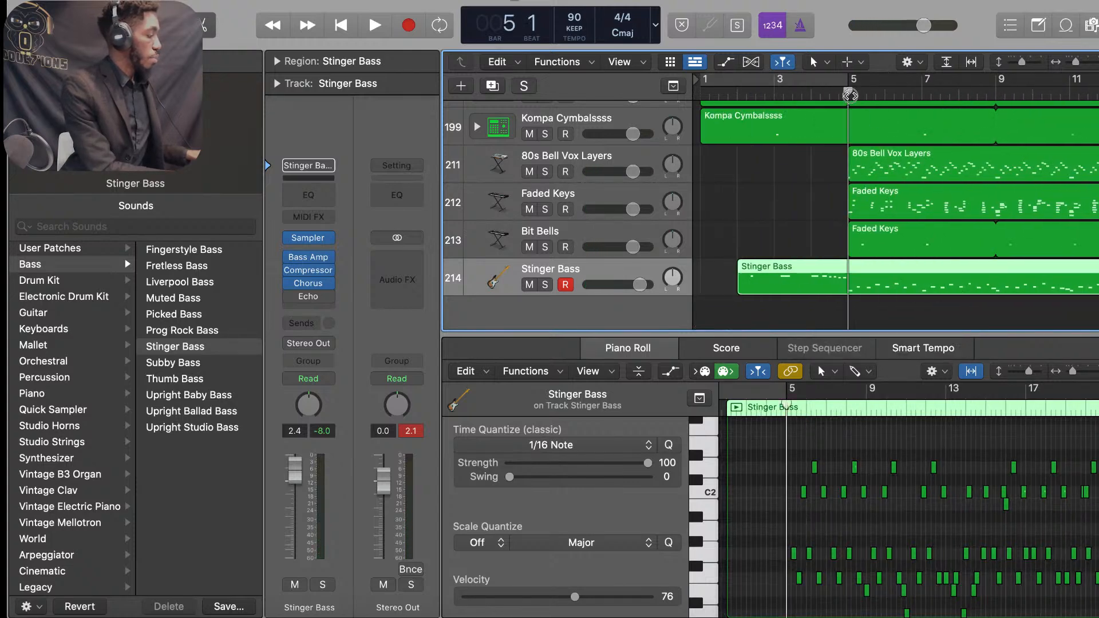
key("super+t")
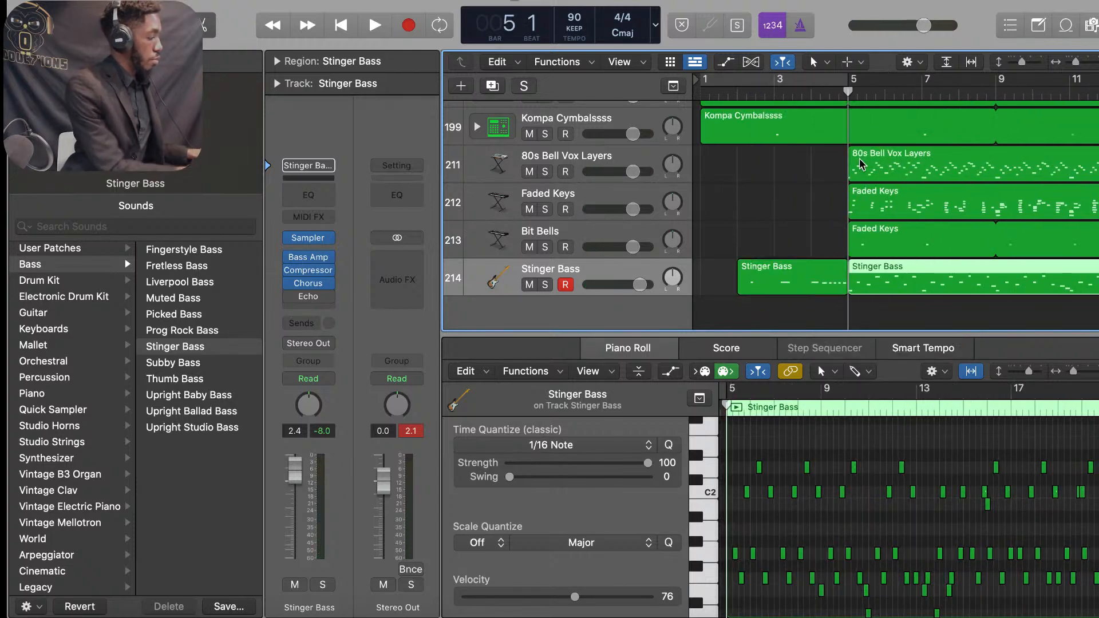
Step: Select all notes of the bass region starting at bar 5, loop that region and play it back
left_click(871, 442)
key("super+a")
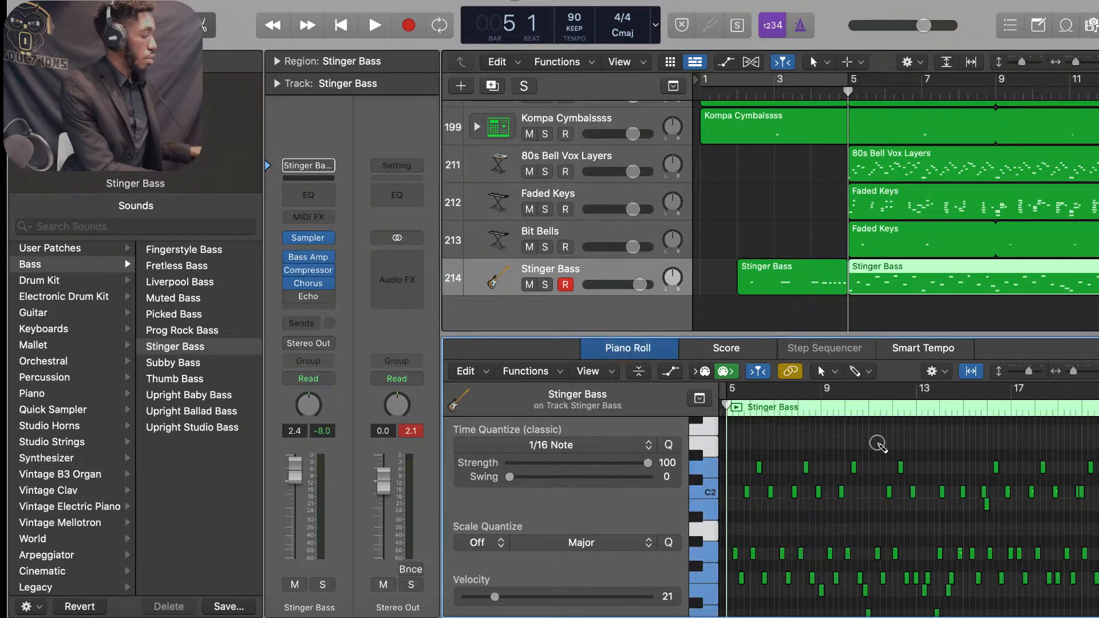
left_click(882, 449)
key("space")
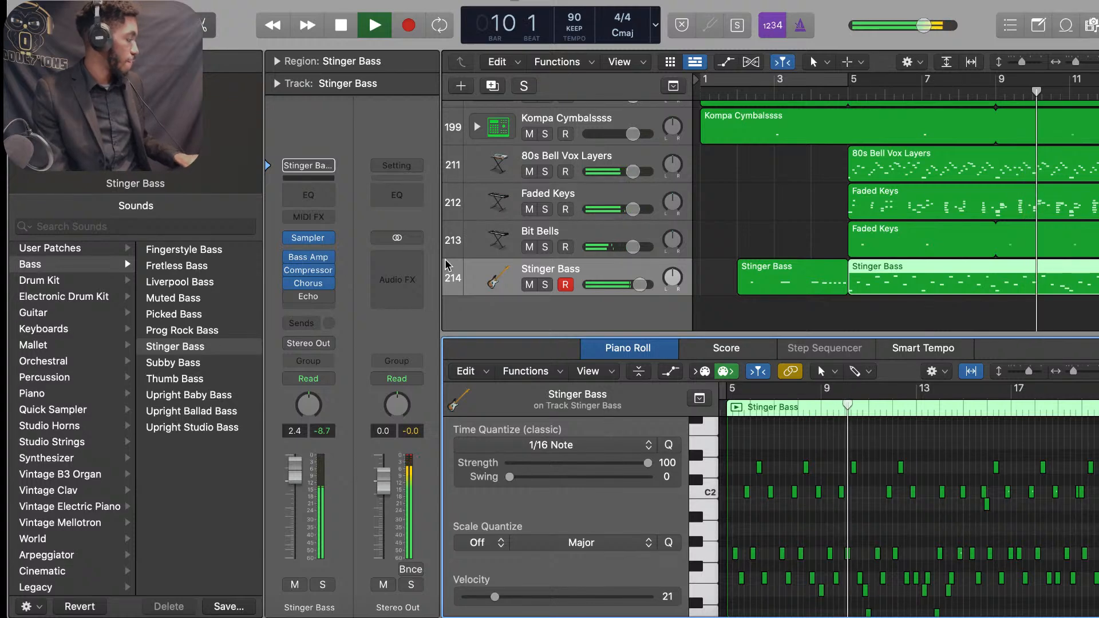
Step: Pan the 80s Bell Vox Layers track left to about -14 and the Faded Keys track to the right
scroll(593, 289, "up", 15)
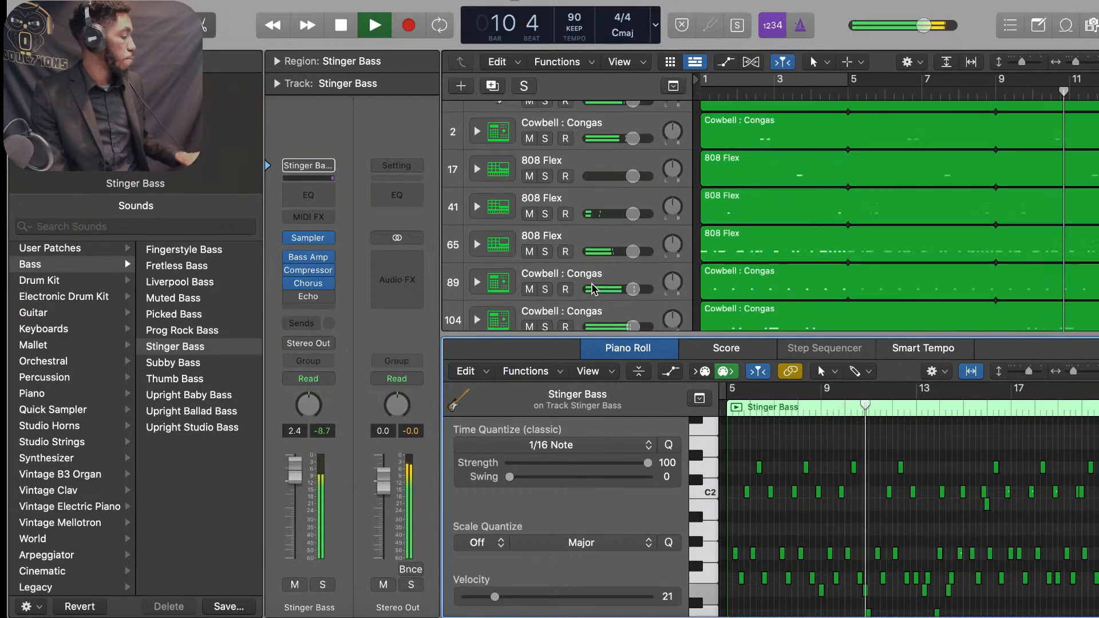
scroll(593, 290, "down", 20)
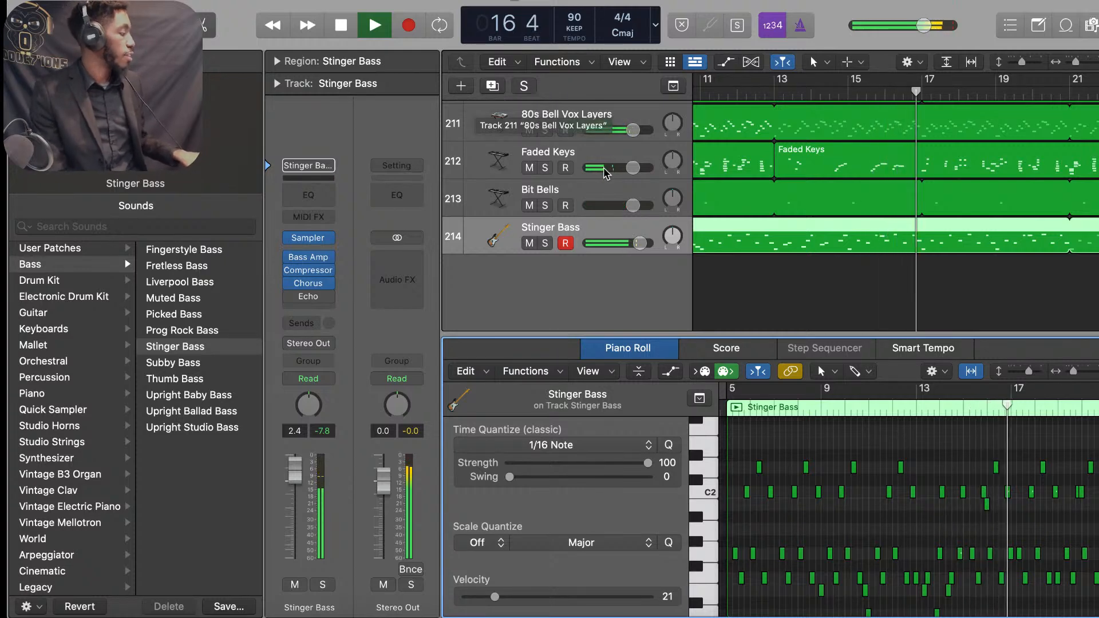
scroll(605, 173, "up", 5)
scroll(606, 173, "down", 3)
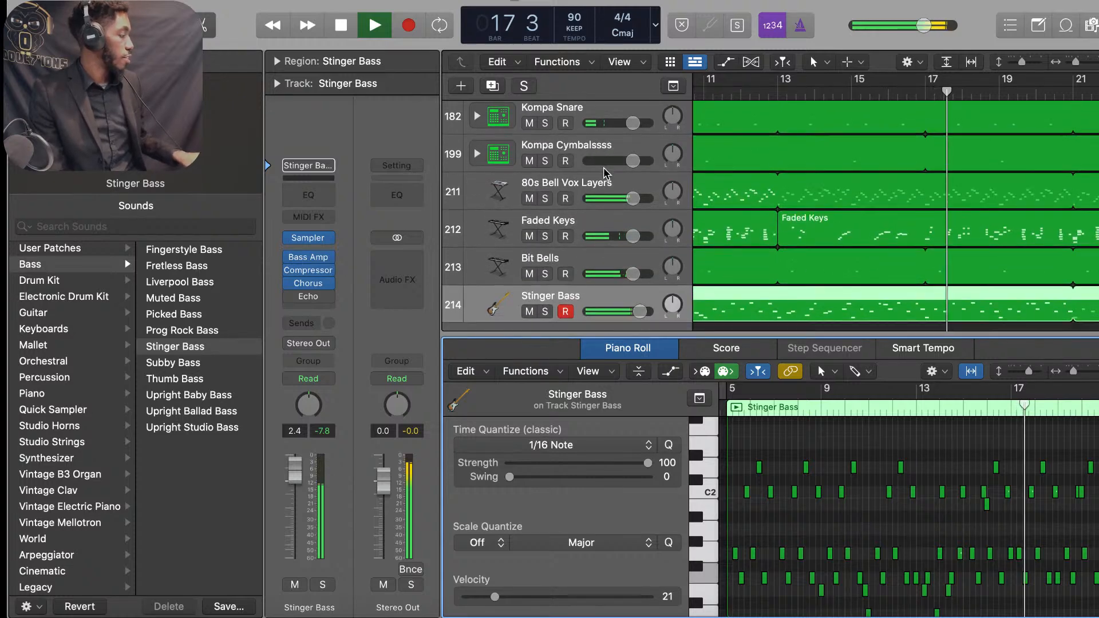
left_click_drag(671, 216, 672, 166)
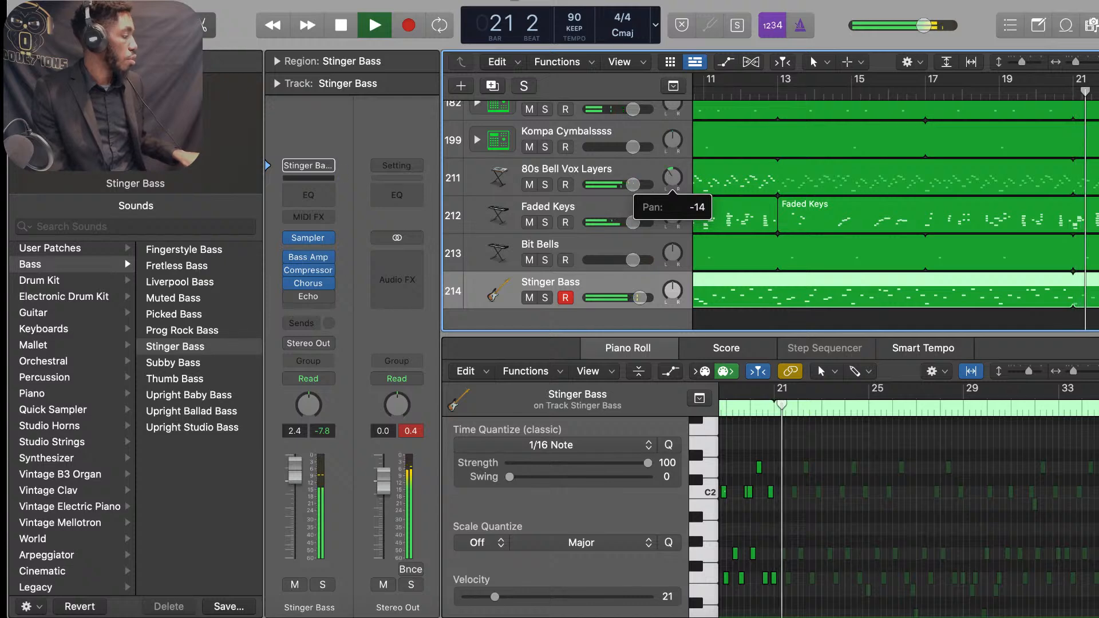
left_click_drag(678, 211, 678, 218)
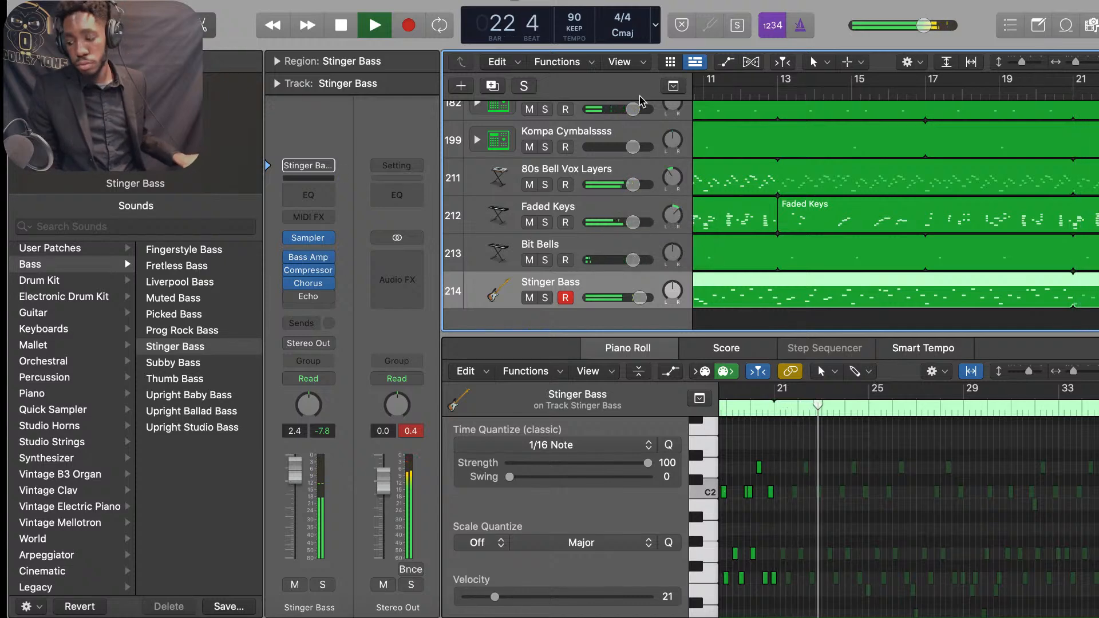
Step: Create a new track with the Stinger Bass track's settings and load the 3-Piece Section horn patch Elements Section on it
scroll(532, 251, "down", 3)
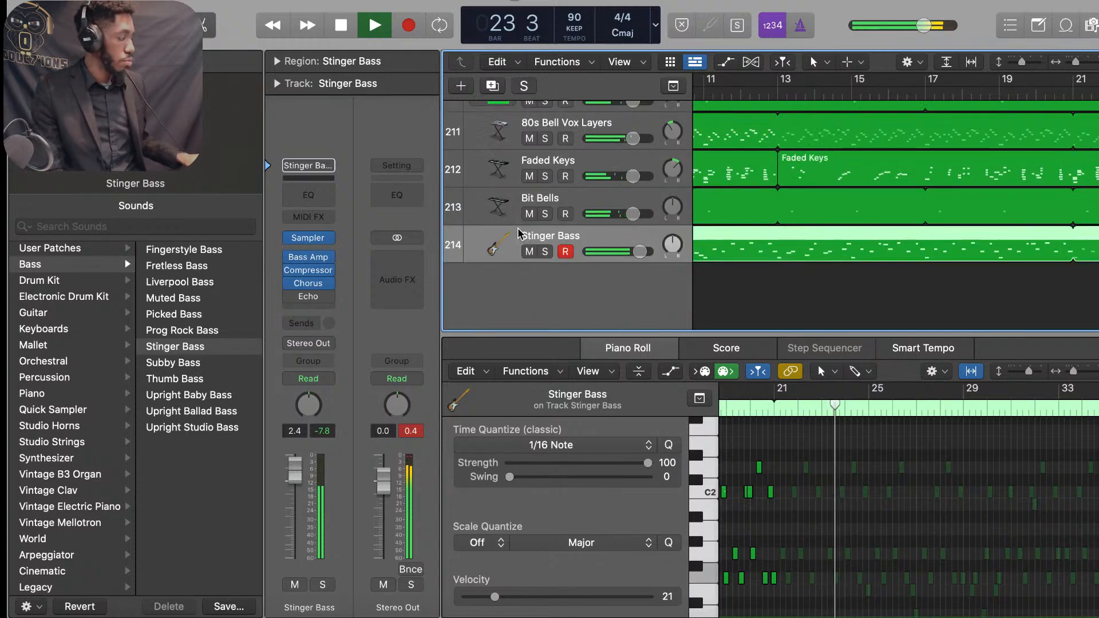
left_click(495, 86)
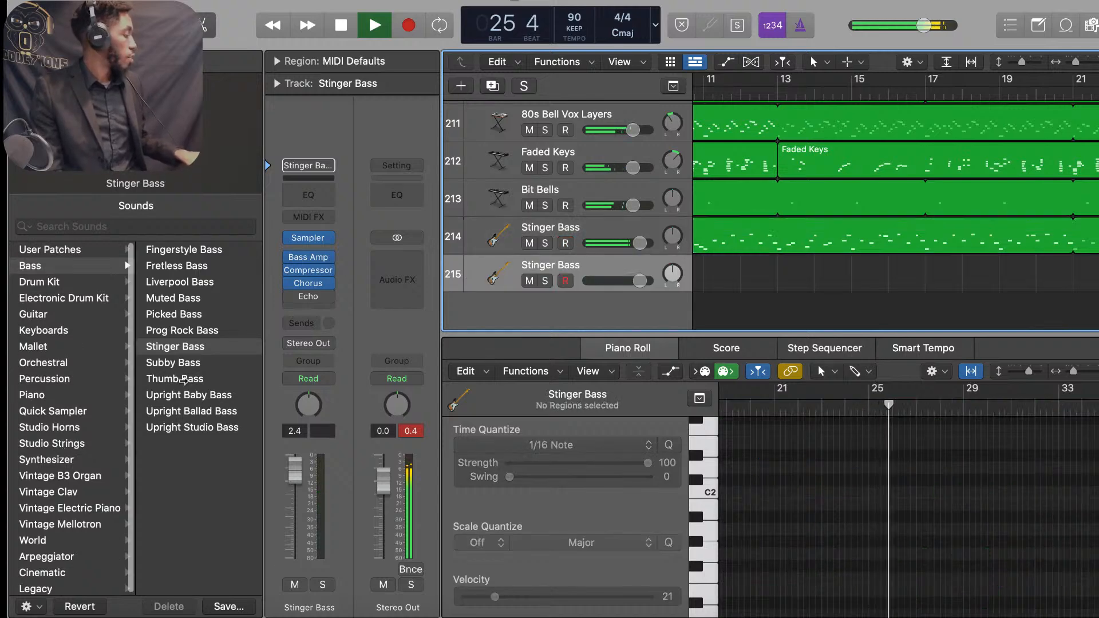
left_click(64, 429)
scroll(74, 475, "down", 1)
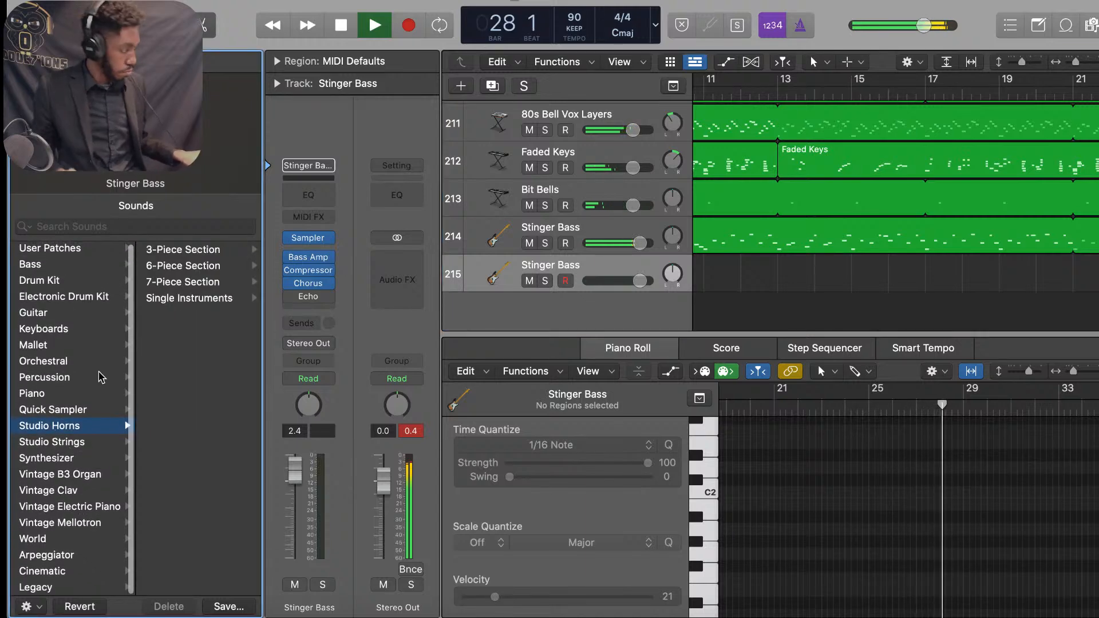
left_click(183, 244)
left_click(237, 265)
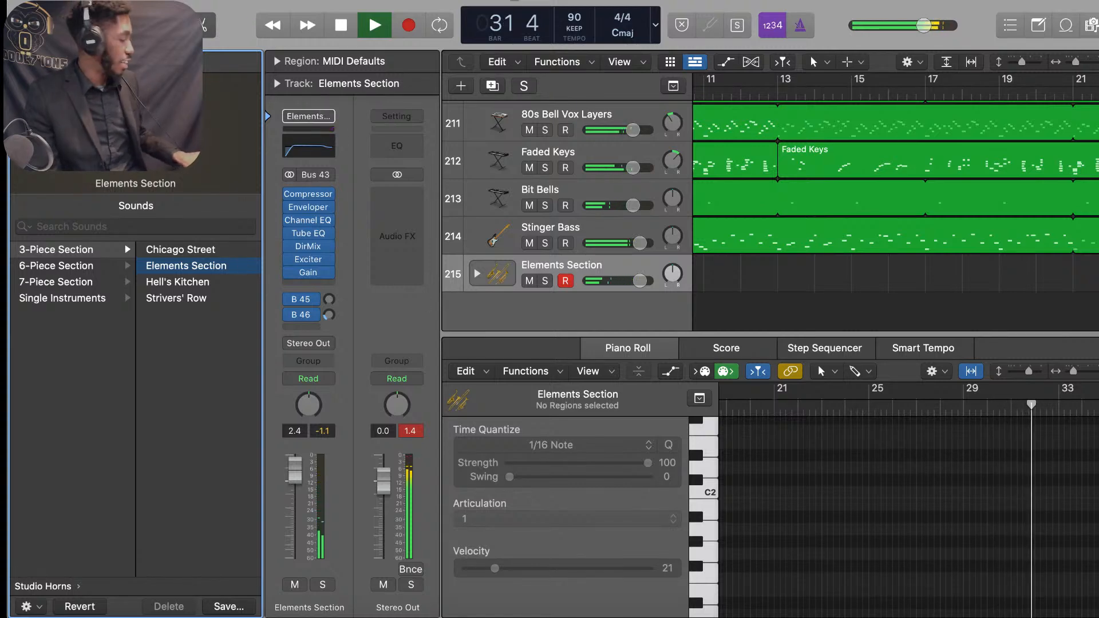
Step: Replace the horn patch on the new track with the mallet patch Glass Marimba Soft
scroll(117, 392, "left", 5)
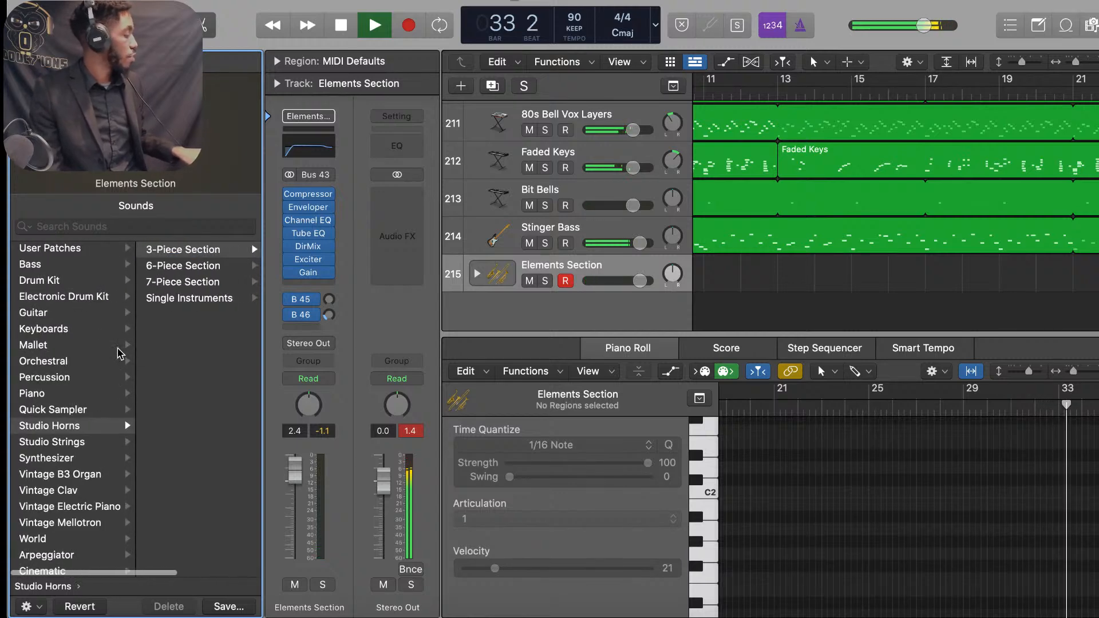
left_click(119, 346)
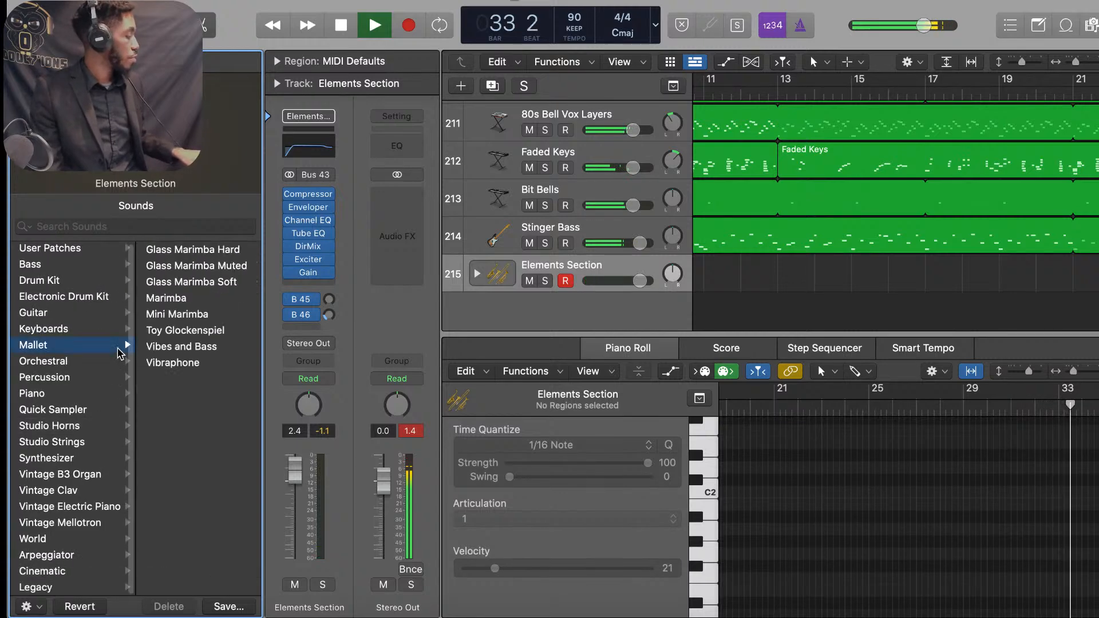
left_click(182, 282)
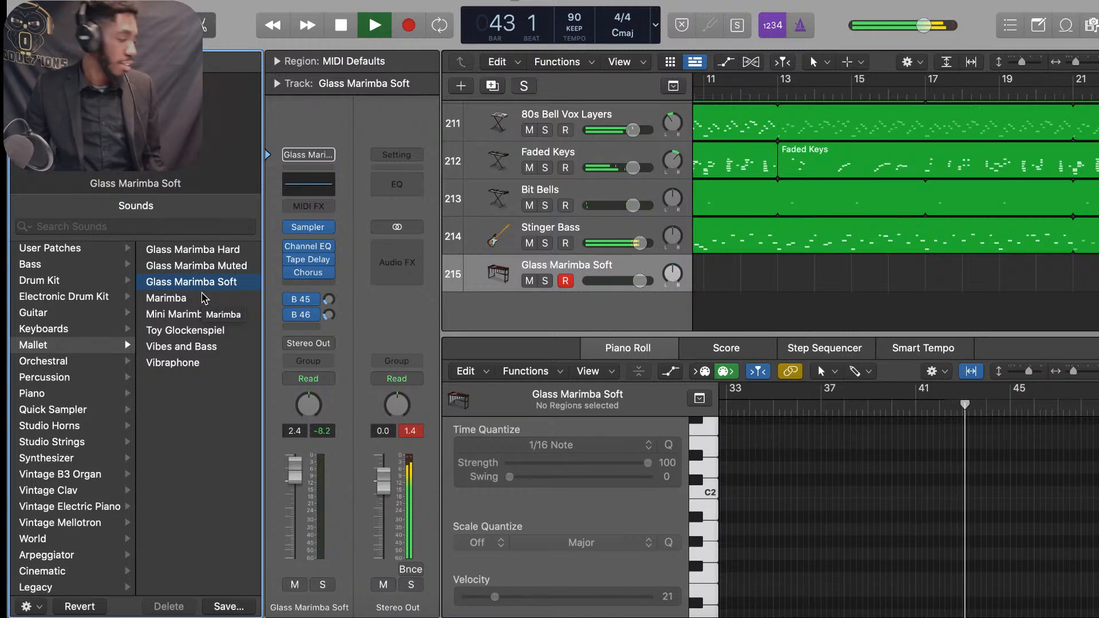
Step: Load the Classic Clean guitar patch on the new track and replace its Sampler instrument with Alchemy
scroll(671, 267, "up", 3)
scroll(671, 267, "left", 5)
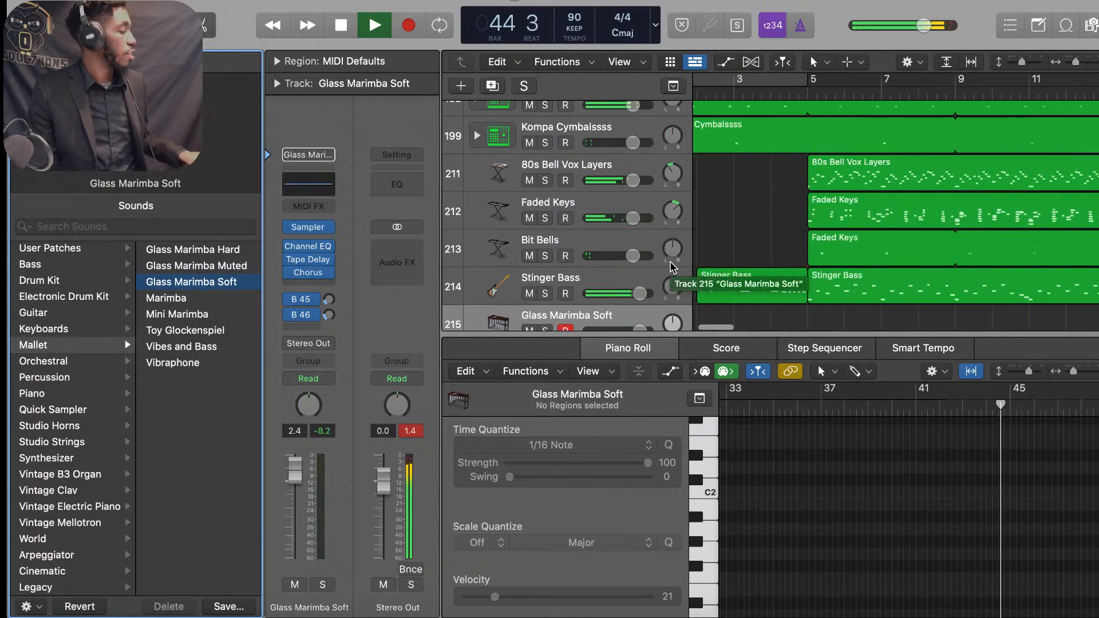
scroll(671, 267, "up", 5)
scroll(671, 267, "up", 10)
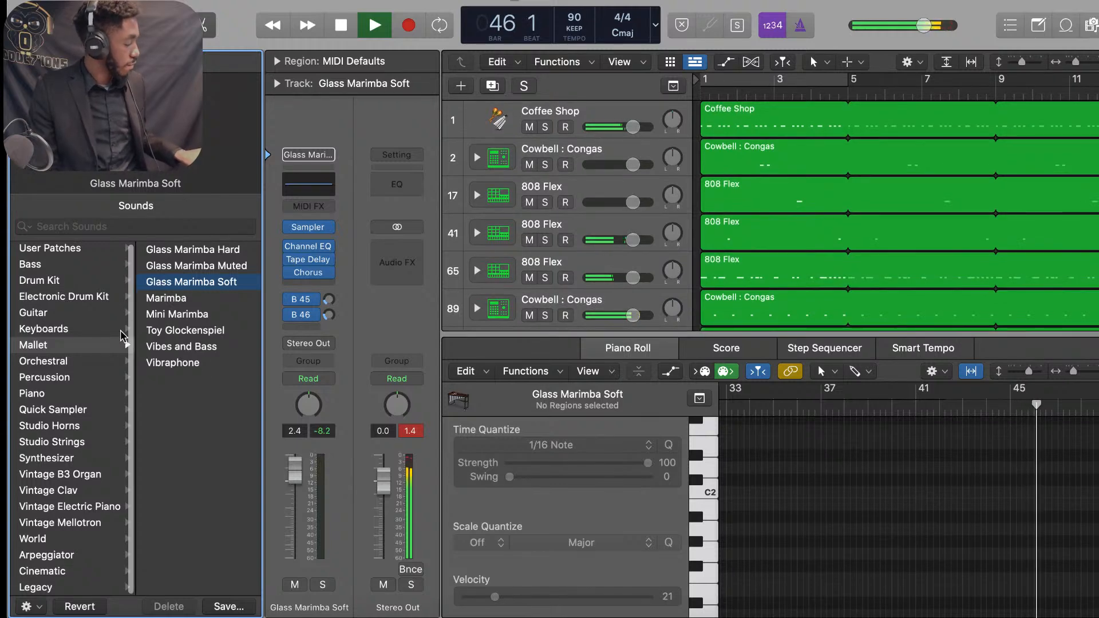
scroll(128, 319, "down", 2)
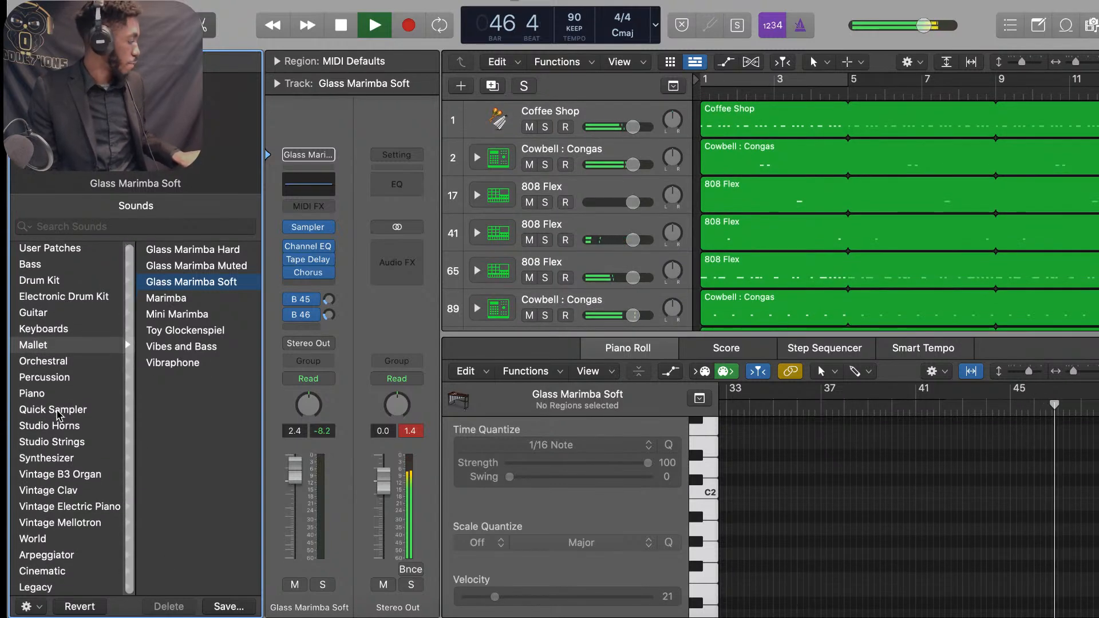
left_click(68, 314)
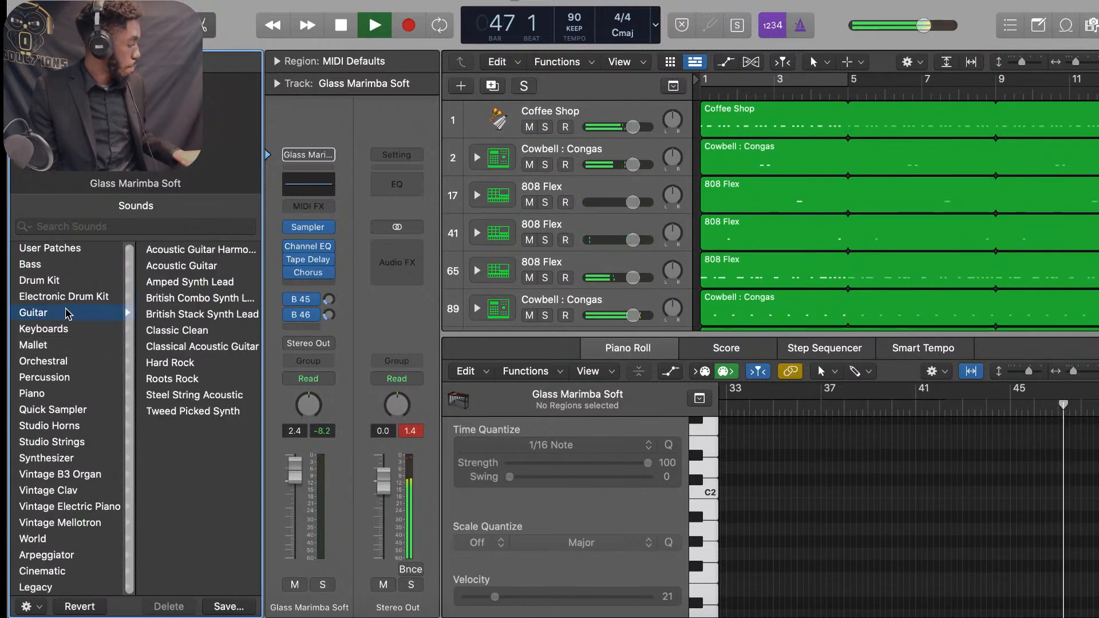
left_click(194, 333)
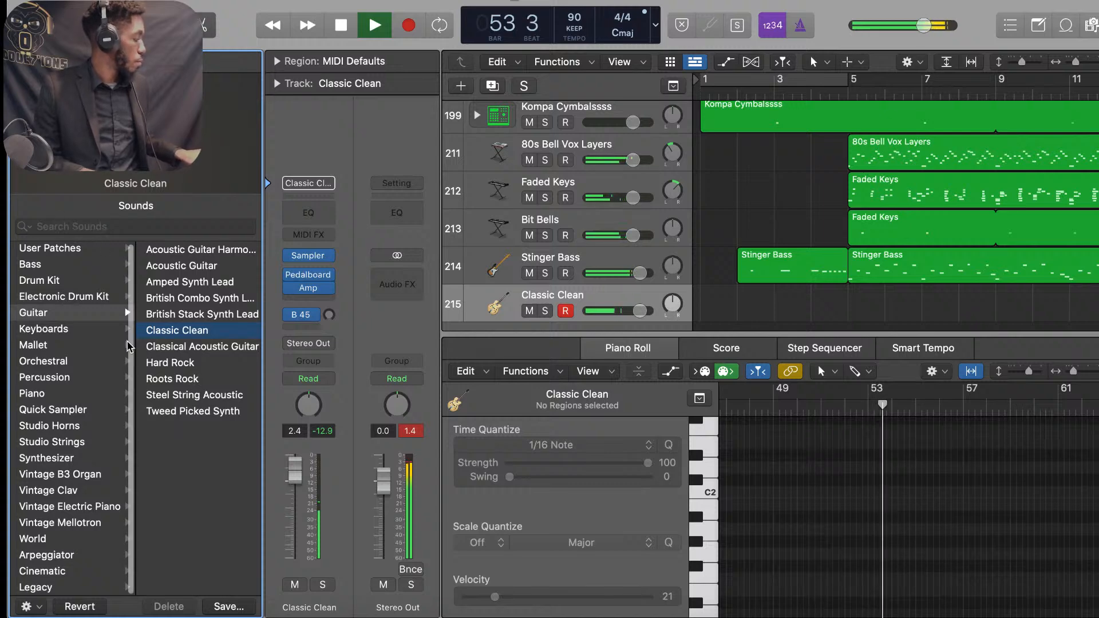
left_click(328, 257)
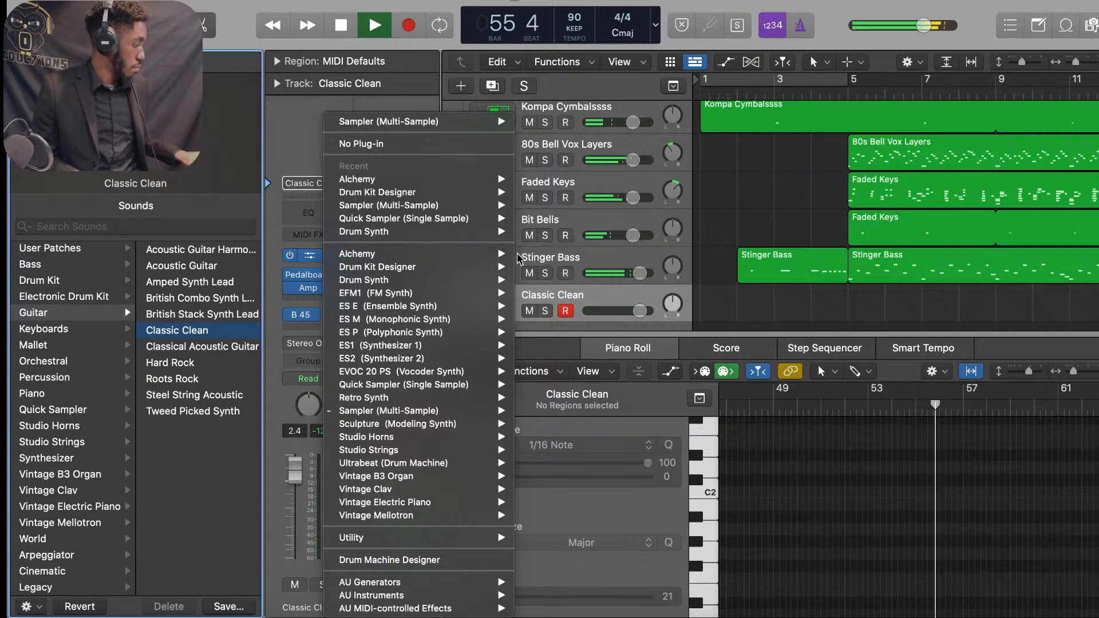
left_click(528, 256)
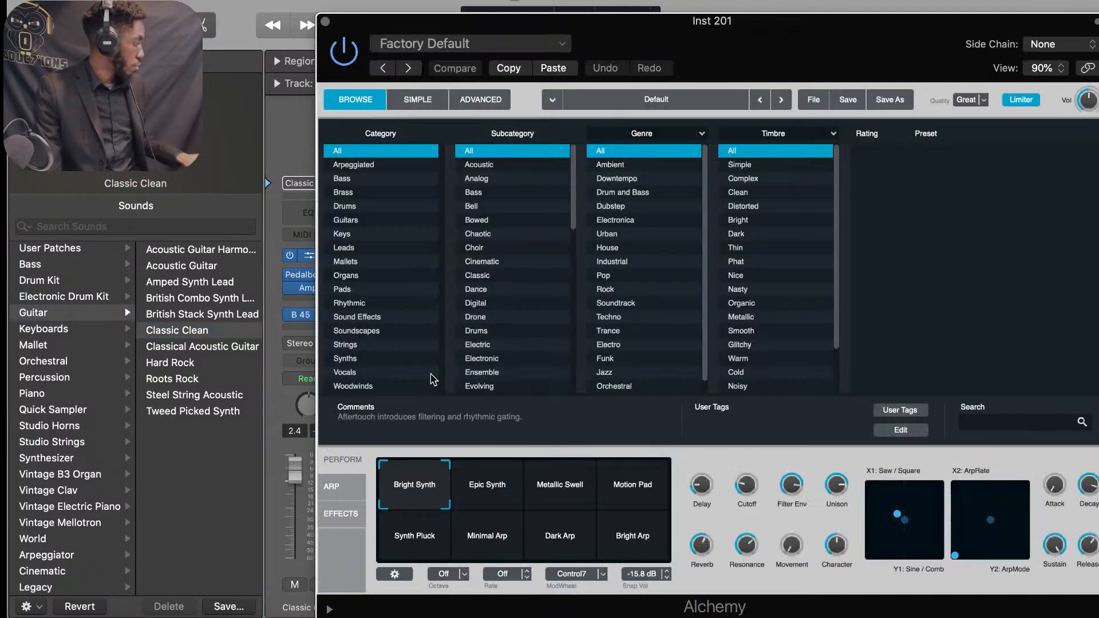
Step: Load the Bright Saw Anthem Lead preset from Alchemy's Leads category on the new track
left_click(401, 248)
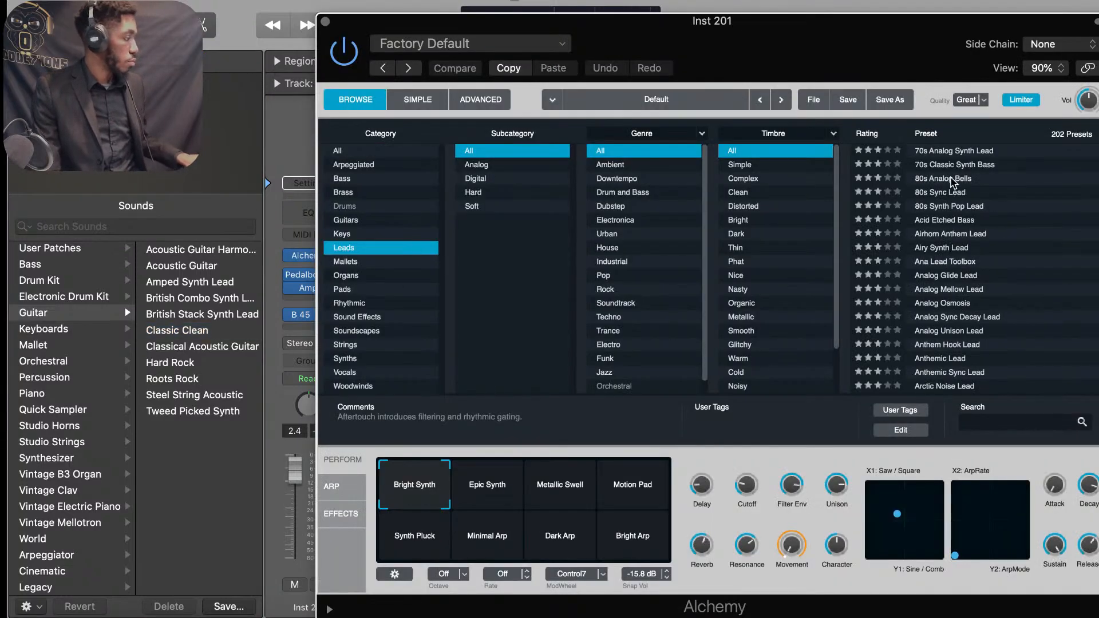
scroll(996, 297, "down", 3)
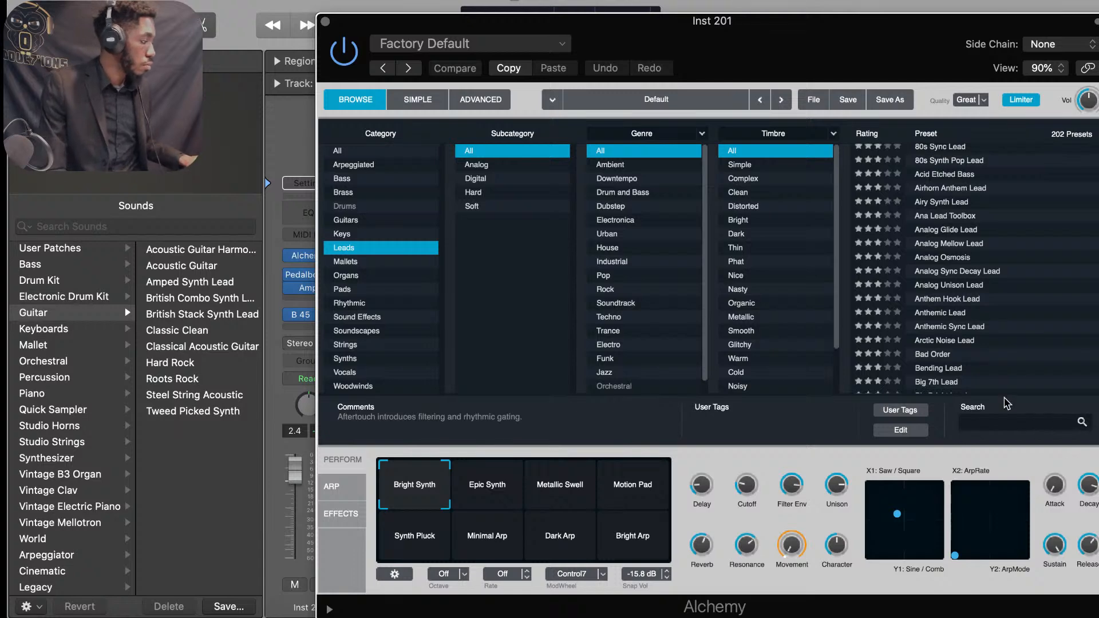
scroll(978, 317, "down", 12)
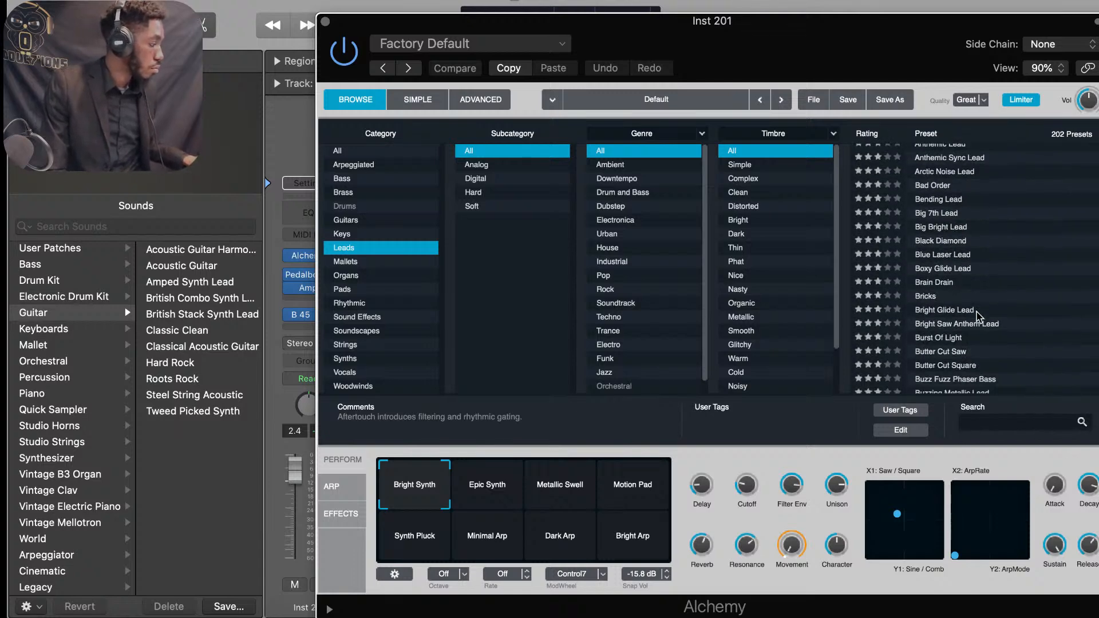
left_click(992, 325)
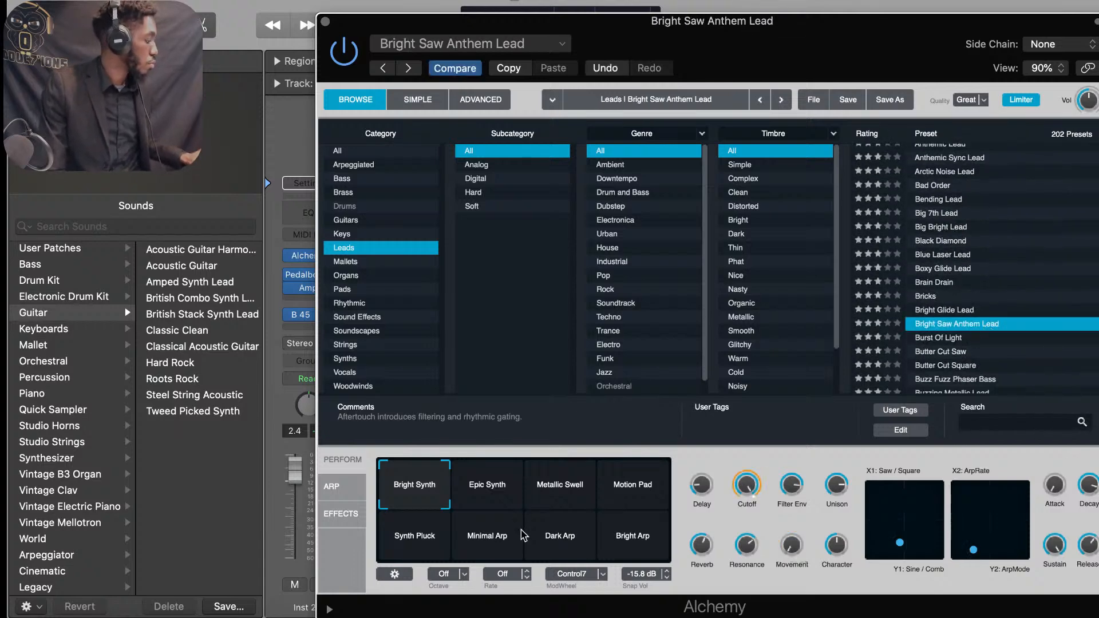
Step: Close the Alchemy window and lower the Bright Saw Anthem Lead track's volume to -7.6 dB during playback
left_click(270, 160)
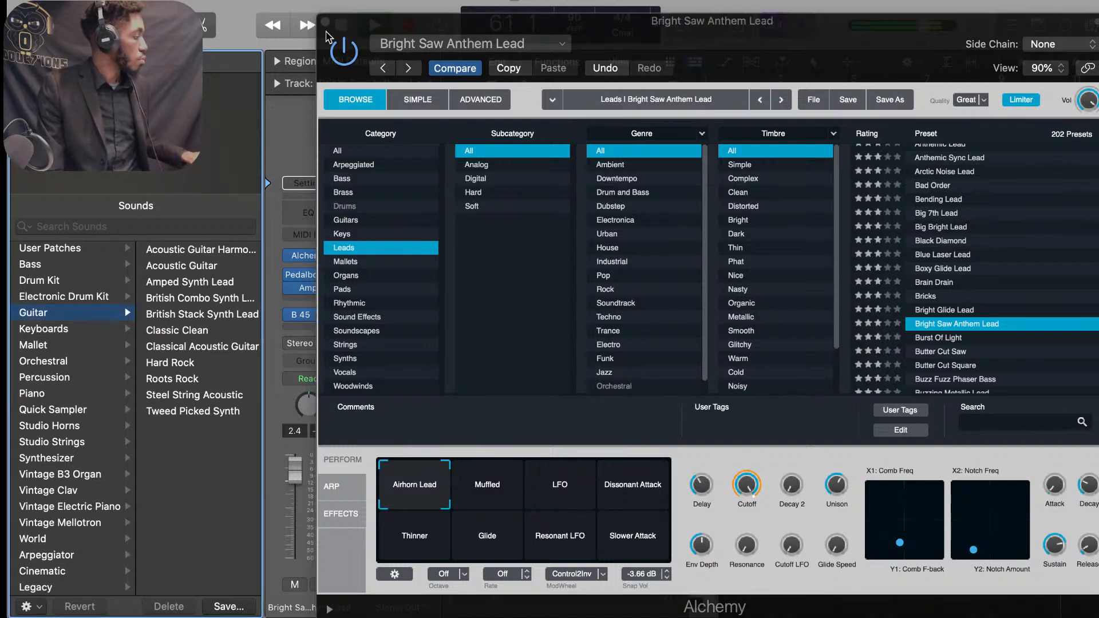
left_click(325, 23)
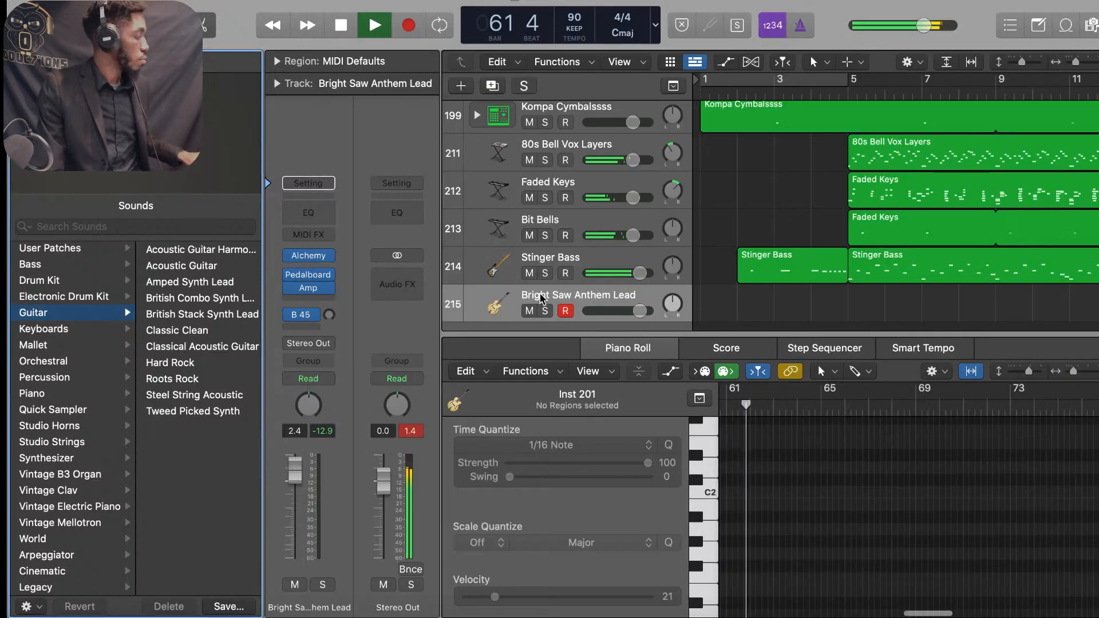
left_click_drag(640, 311, 601, 311)
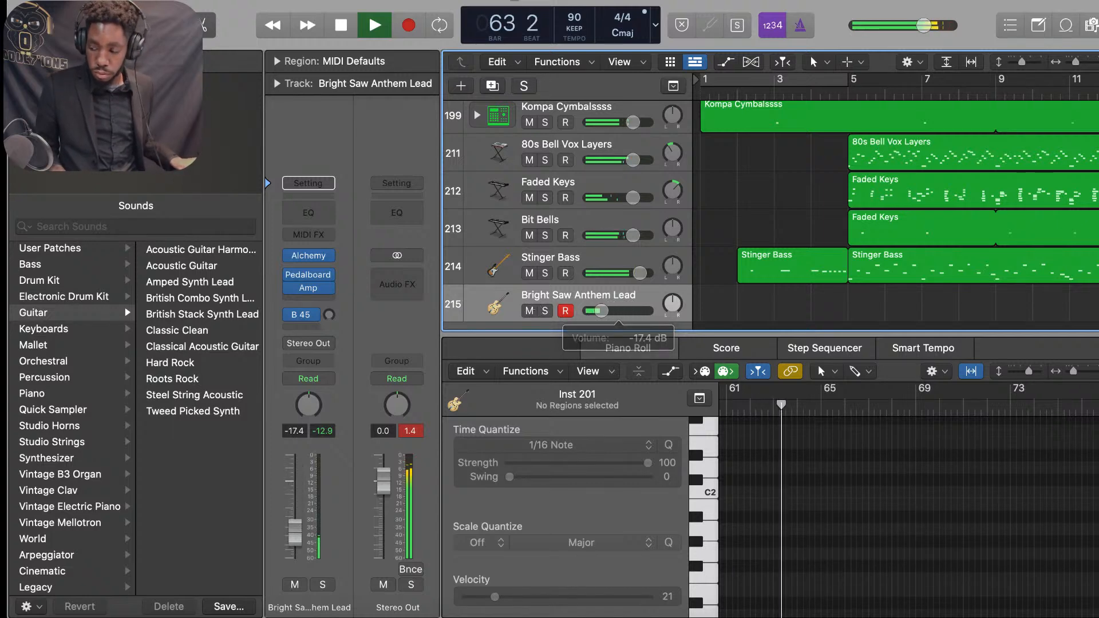
left_click_drag(600, 311, 640, 288)
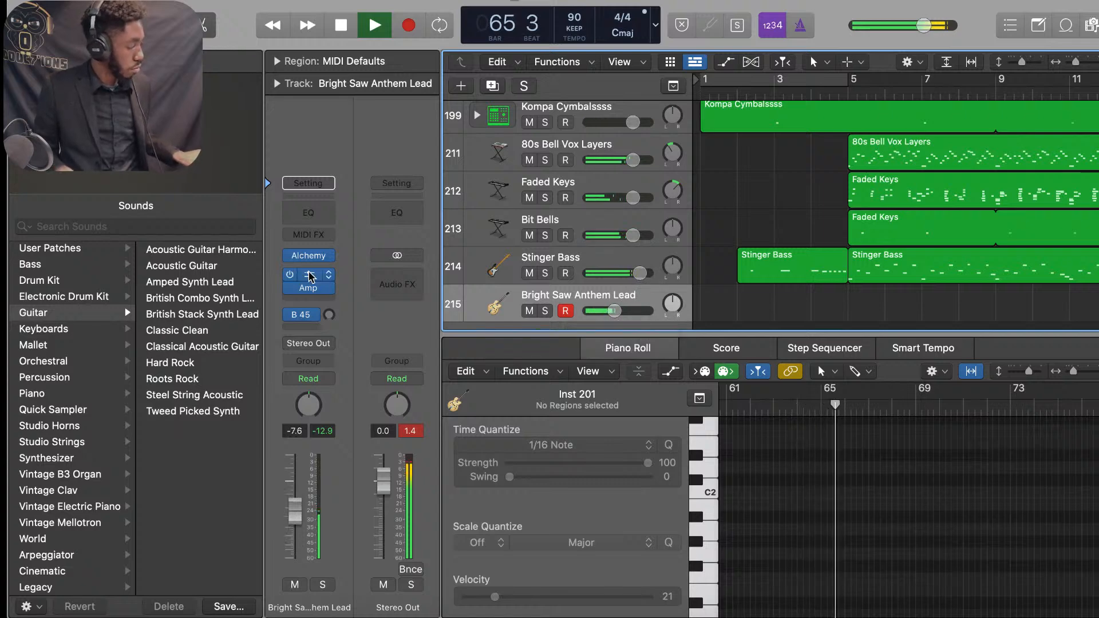
Step: Reopen Alchemy and try the presets Chip Tune Lead, Buzzy Saw Lead, Classic 70s Funk Lead, Butter Cut Saw and Clockwork Glide Lead
left_click(313, 254)
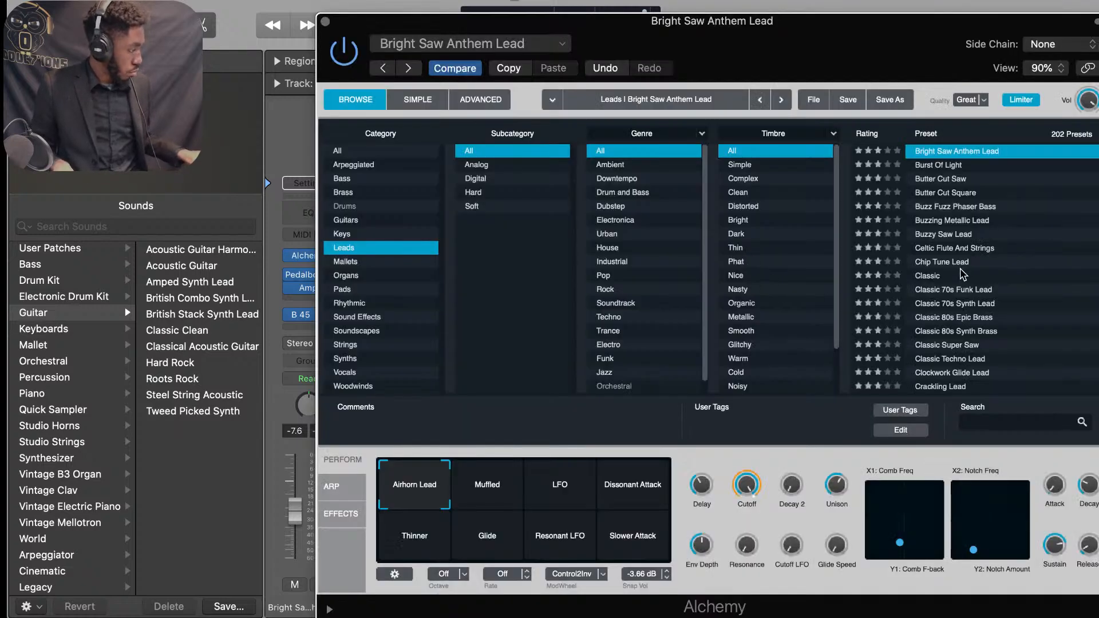
left_click(960, 267)
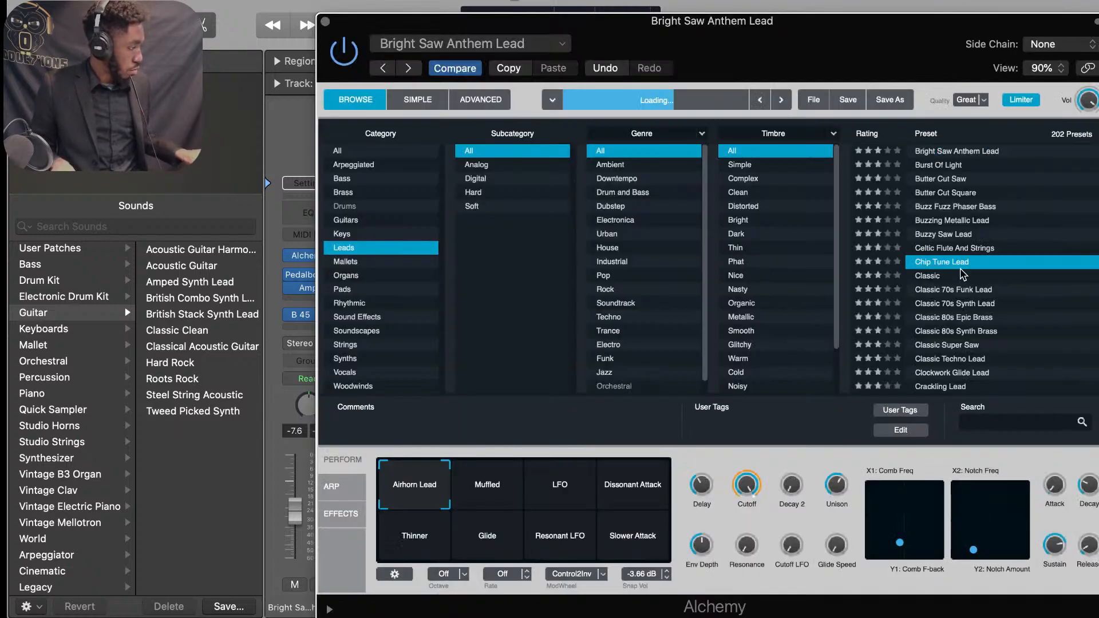
left_click(953, 232)
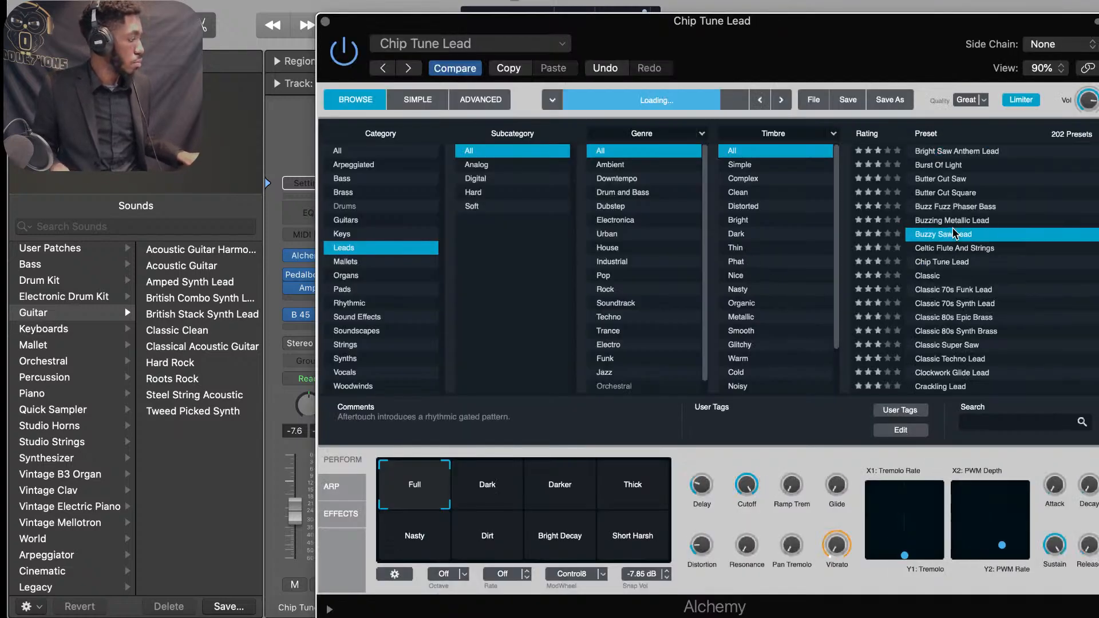
left_click(977, 292)
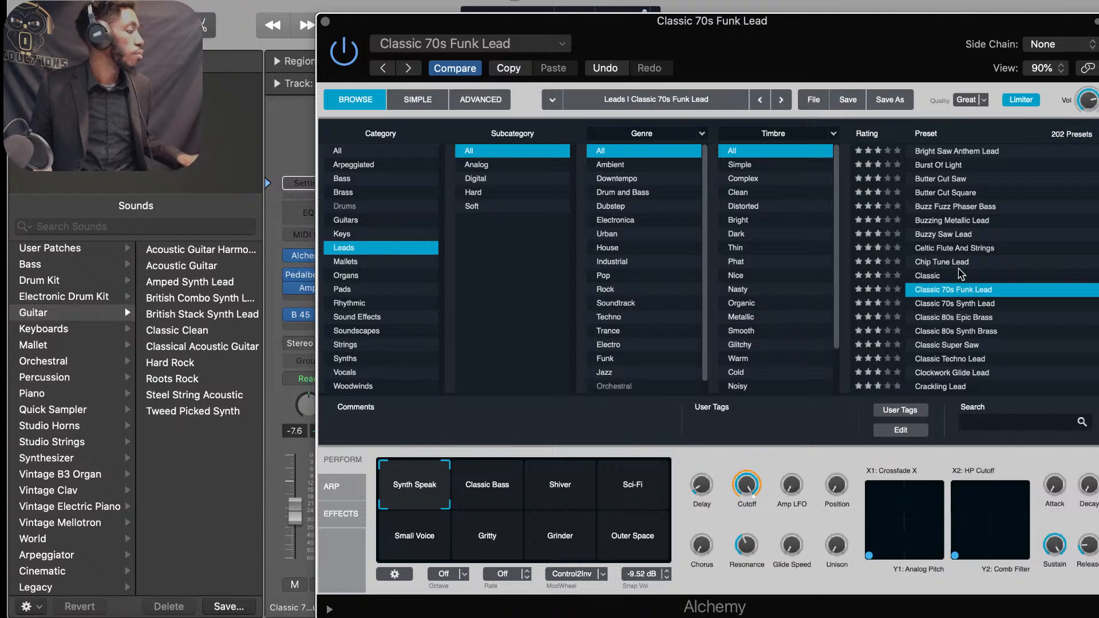
left_click(942, 179)
scroll(945, 189, "down", 3)
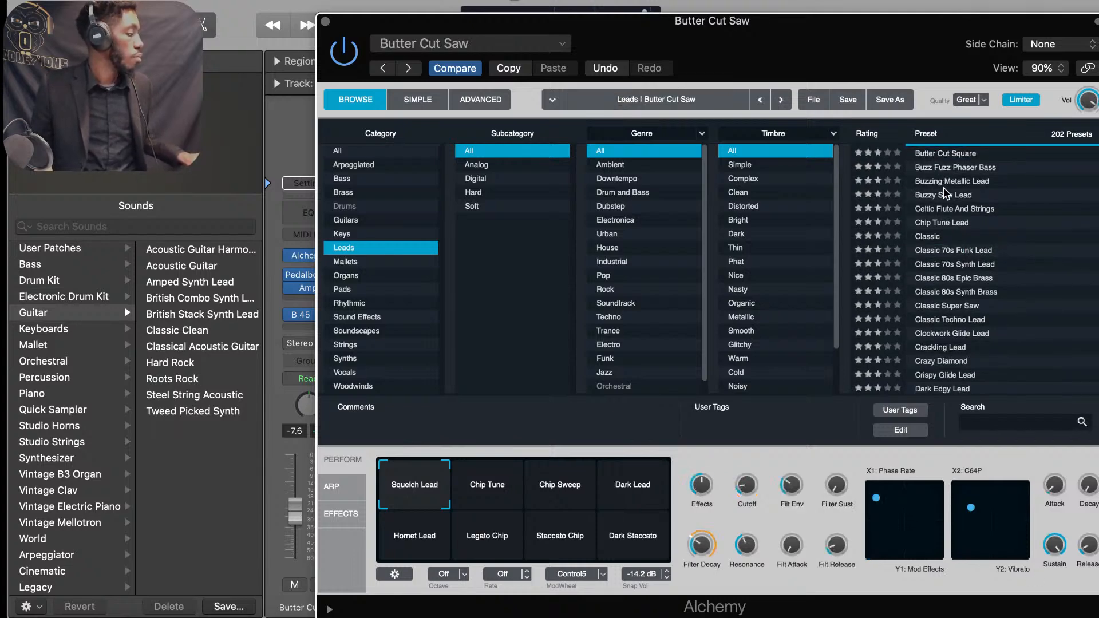
left_click(994, 338)
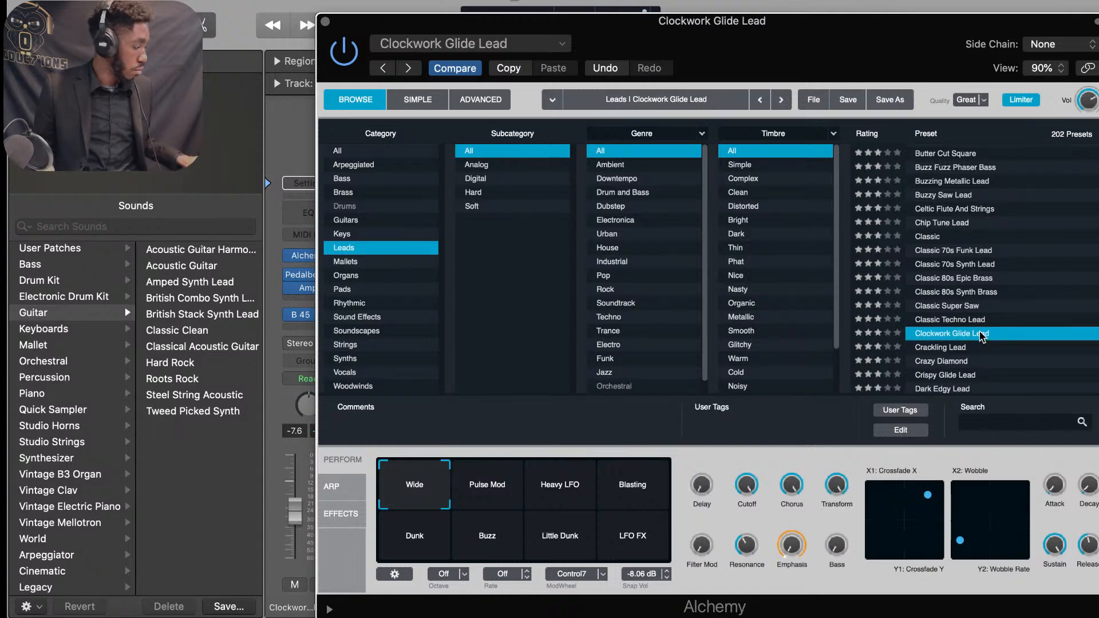
Step: Try the Classic Super Saw preset, replace it with Digiwave Lead, and close the Alchemy window
scroll(983, 332, "down", 6)
left_click(967, 206)
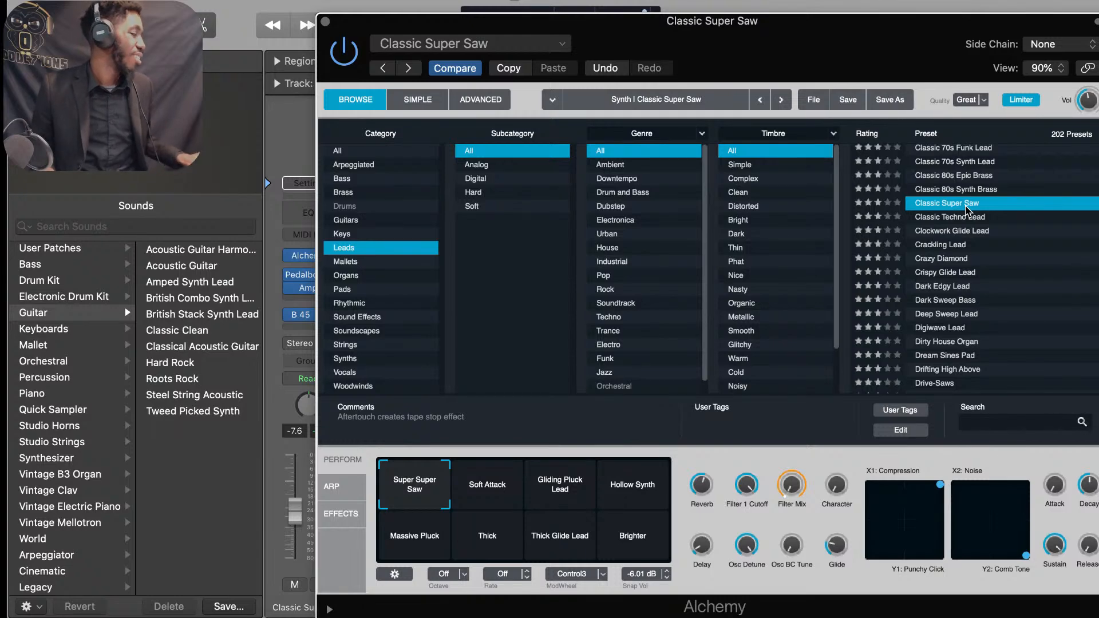
left_click(976, 328)
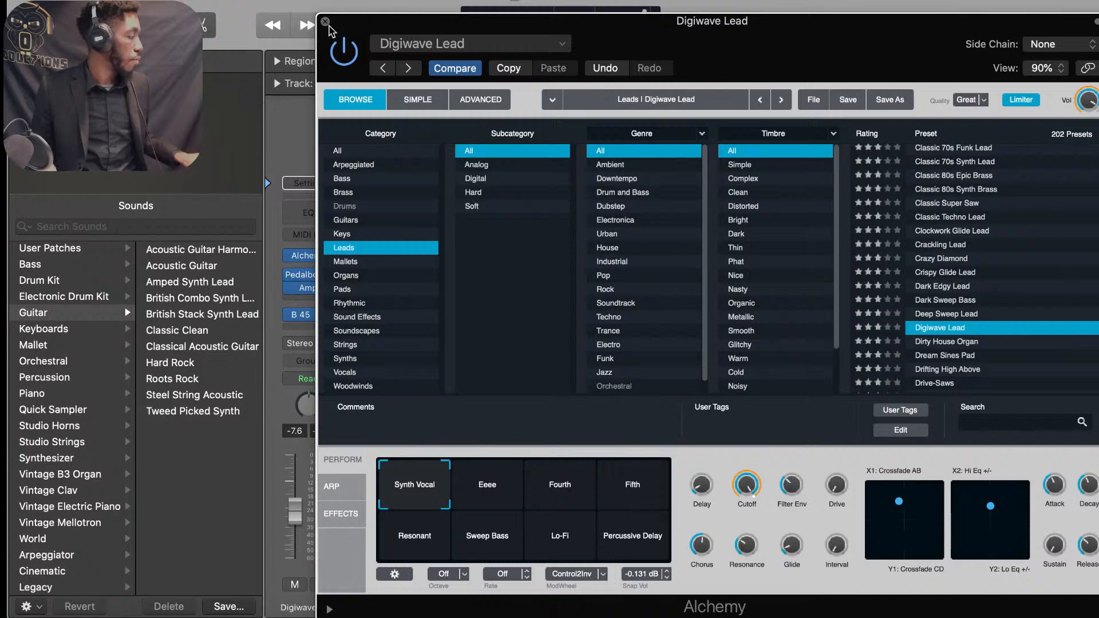
left_click(325, 22)
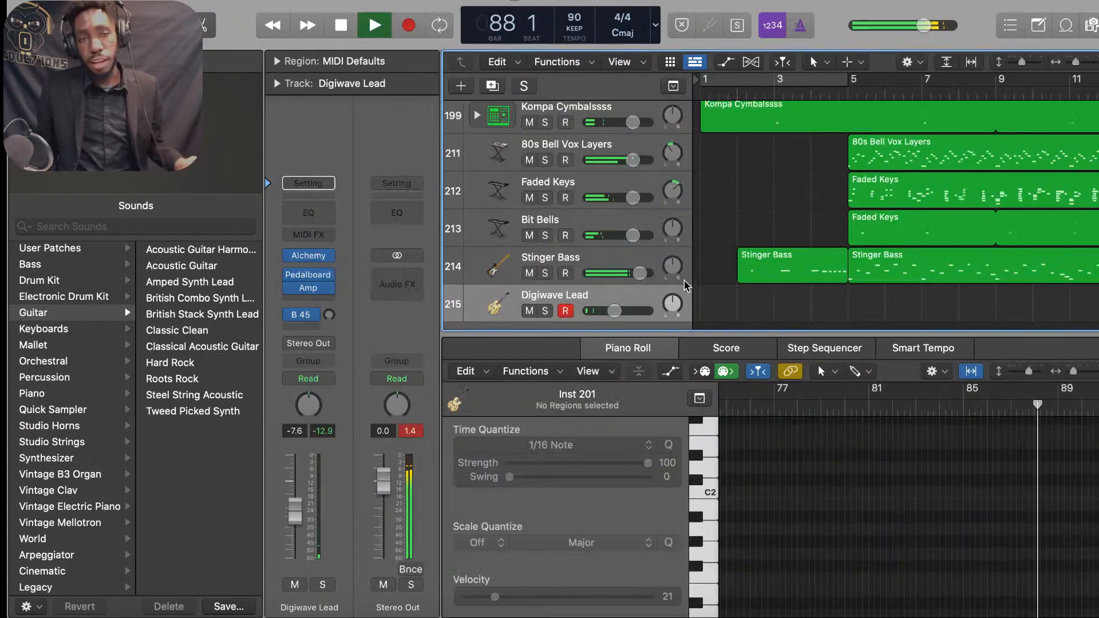